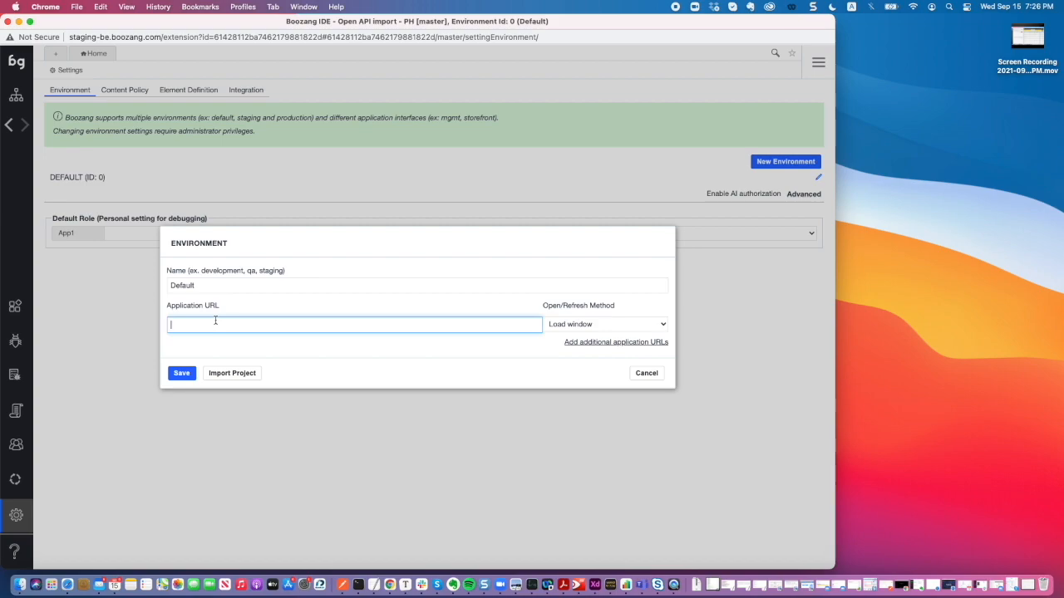
type("http://thelab.boozang.com")
left_click(186, 375)
left_click(182, 373)
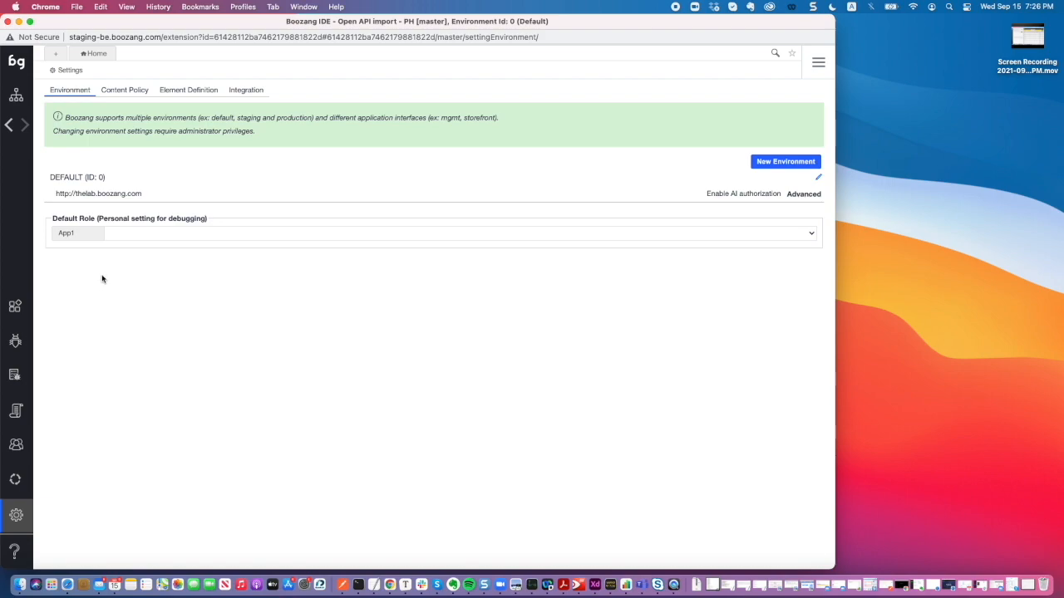
Review the AI authorization settings of the Default environment and close them without changes.
left_click(16, 97)
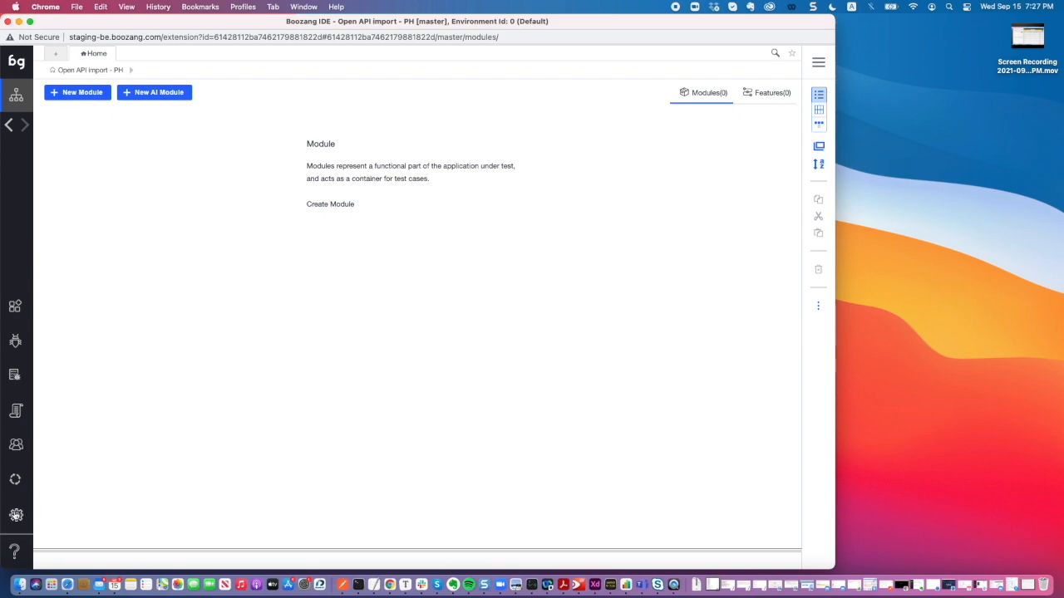
left_click(16, 515)
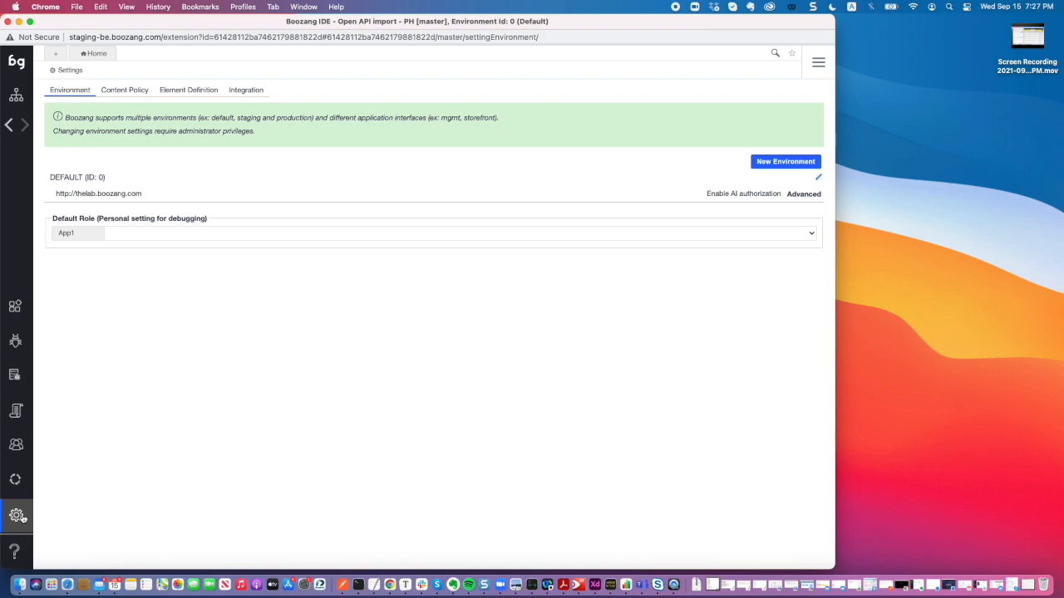
left_click(737, 197)
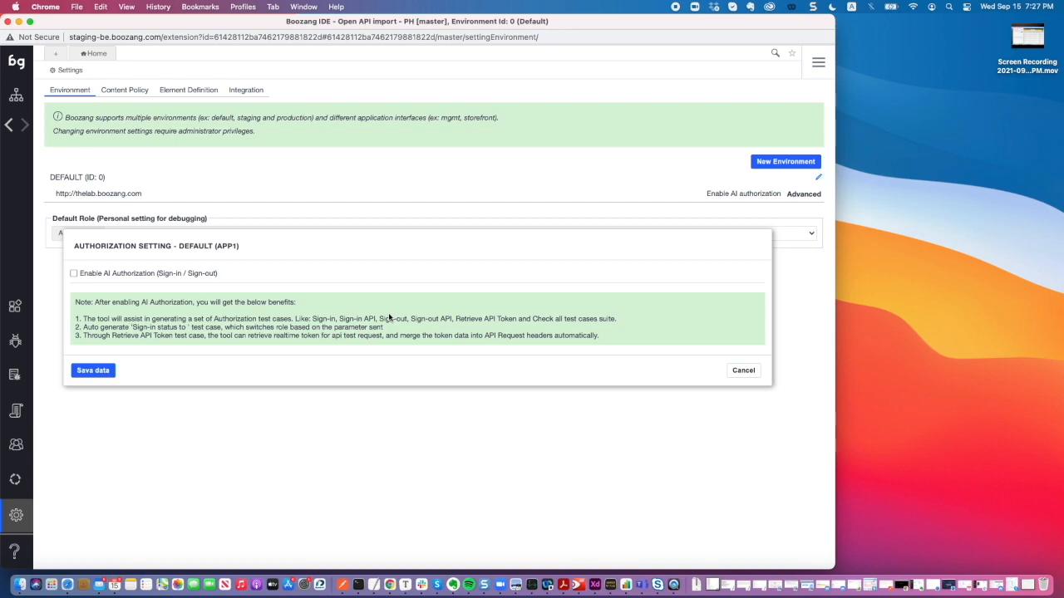
left_click(742, 371)
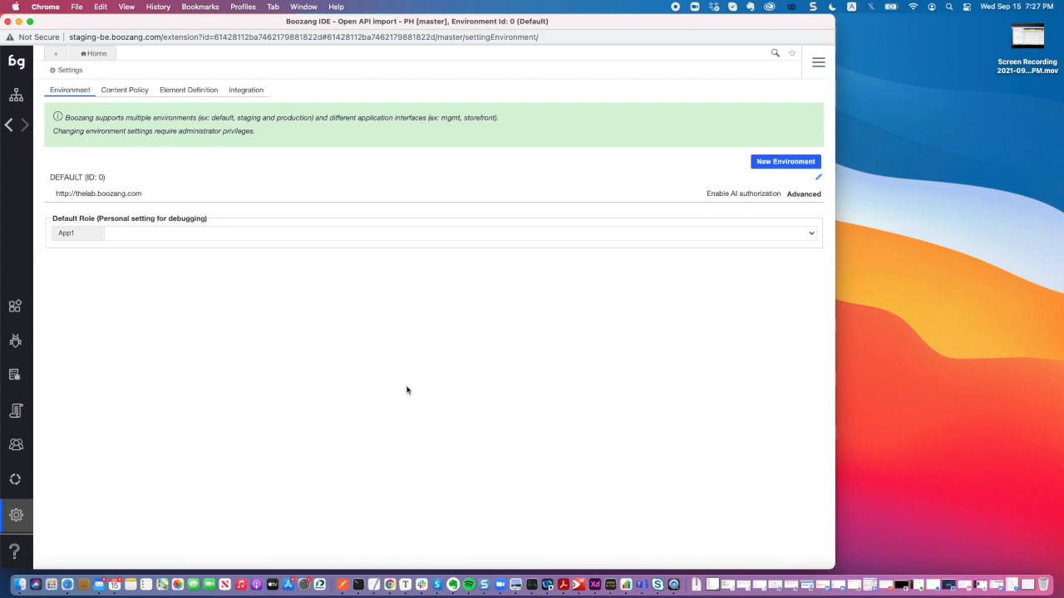
Start an OpenAPI specification import from the project's module overview.
left_click(17, 97)
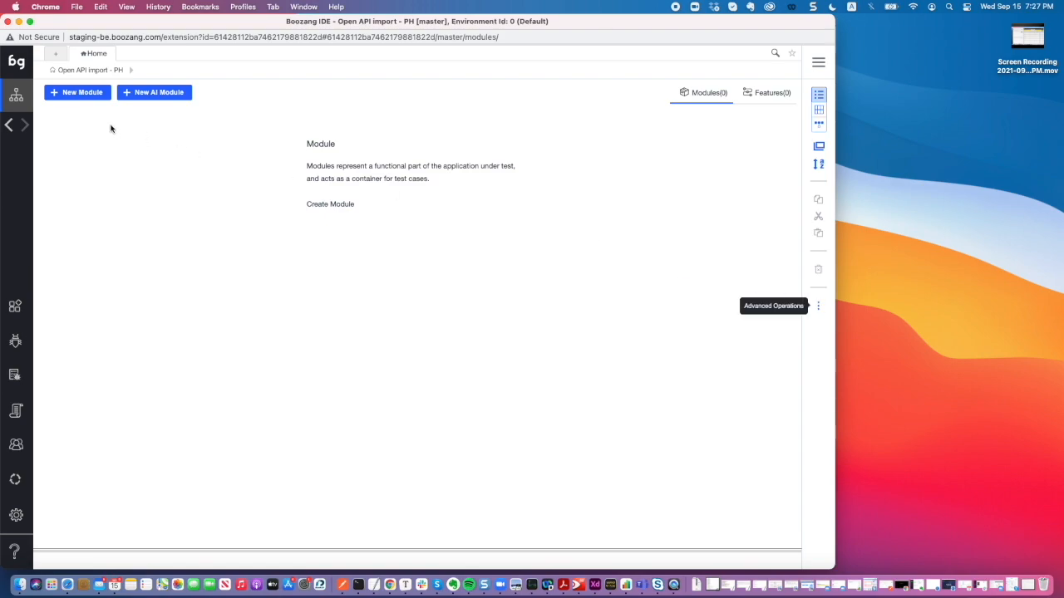
left_click(821, 310)
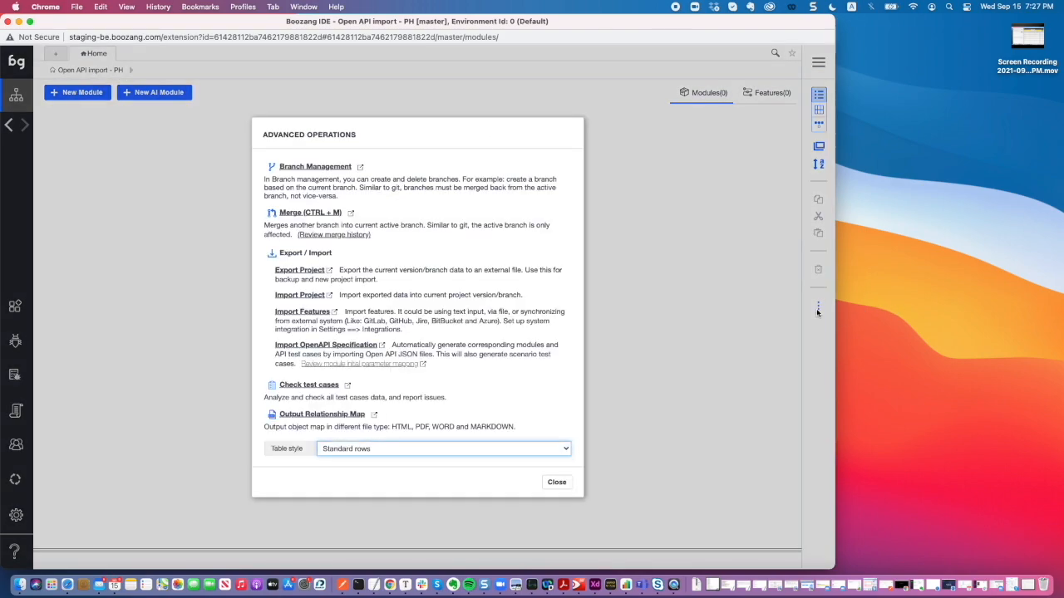
left_click(319, 347)
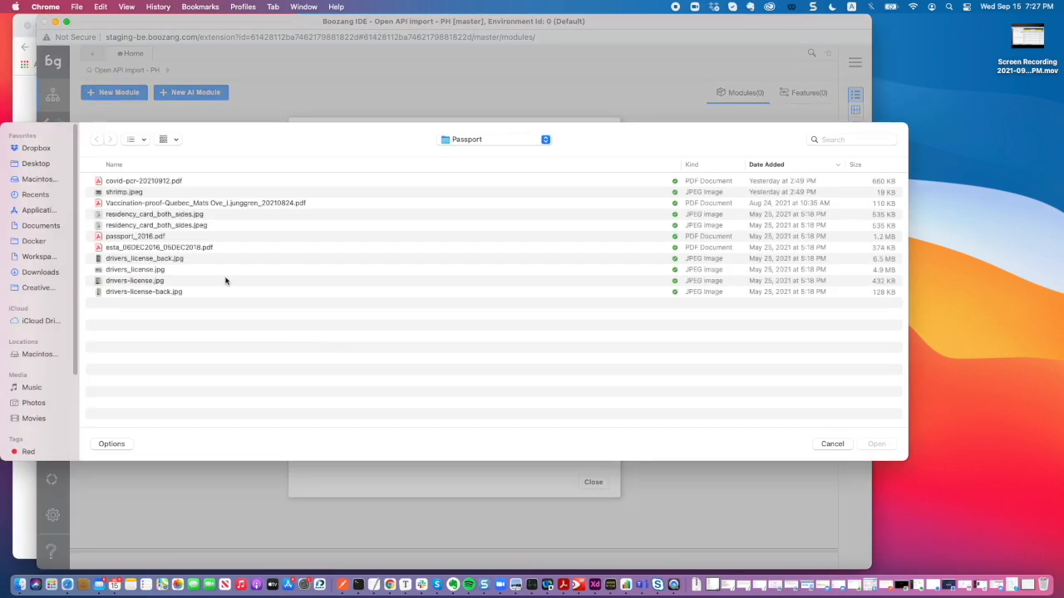
Browse to the Workspace folder in the file chooser and expand its bz subfolder.
left_click(36, 164)
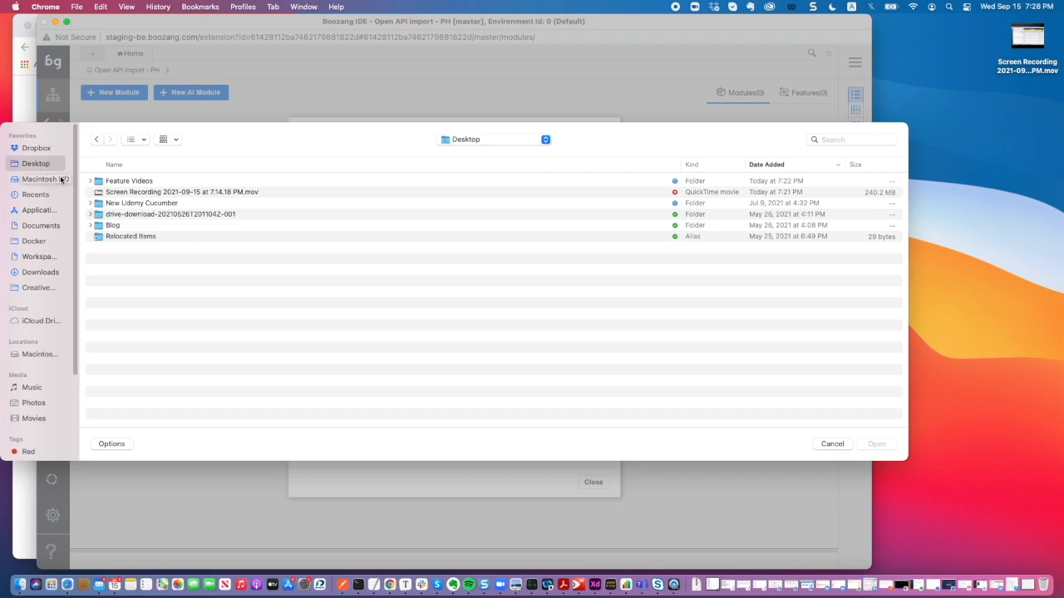
left_click(39, 257)
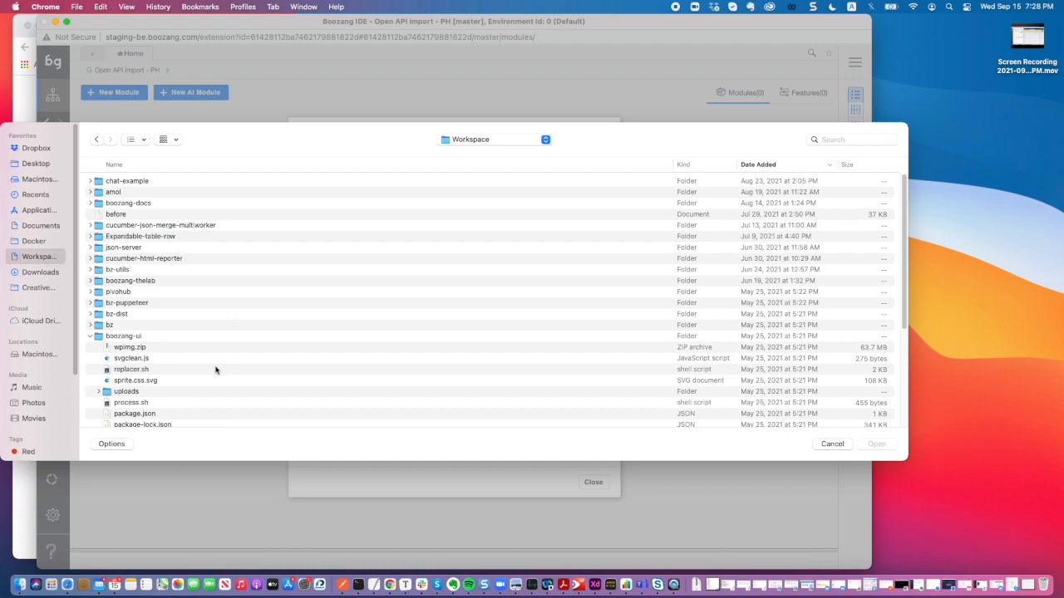
scroll(211, 365, "down", 3)
scroll(211, 368, "down", 3)
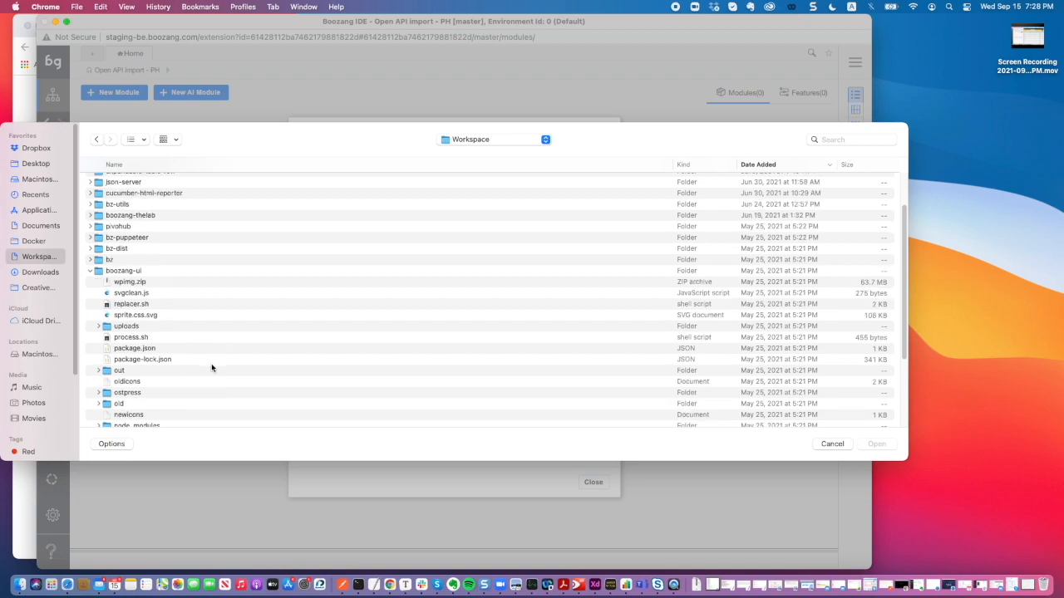
scroll(211, 363, "down", 10)
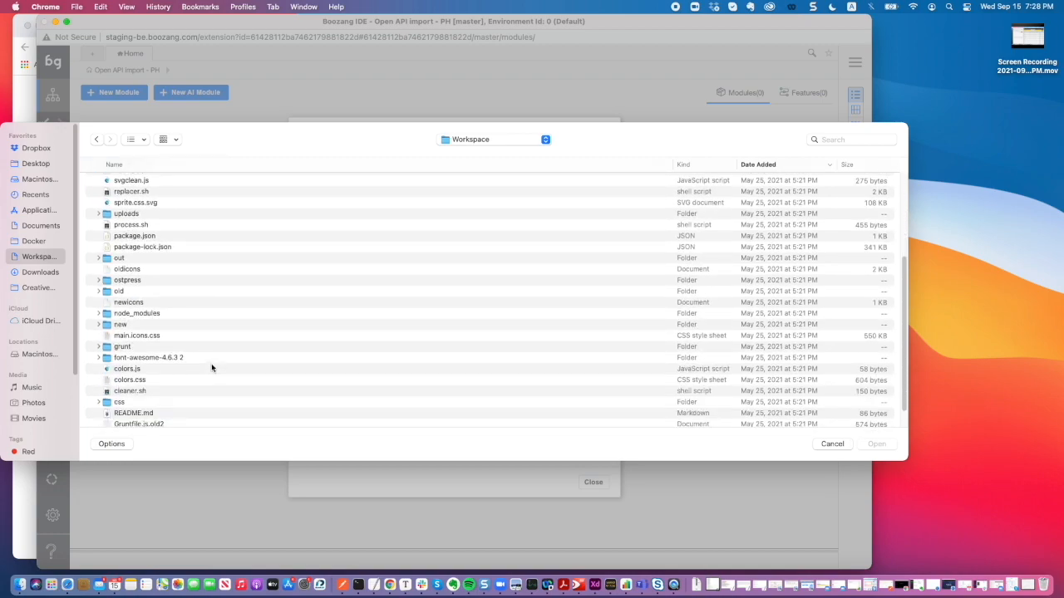
scroll(211, 367, "up", 4)
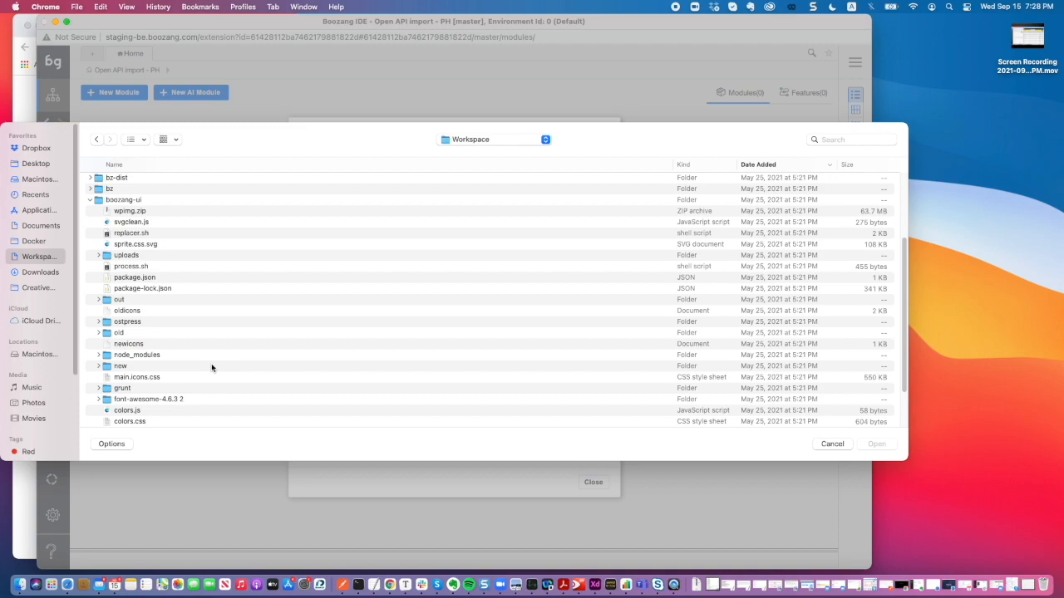
left_click(91, 189)
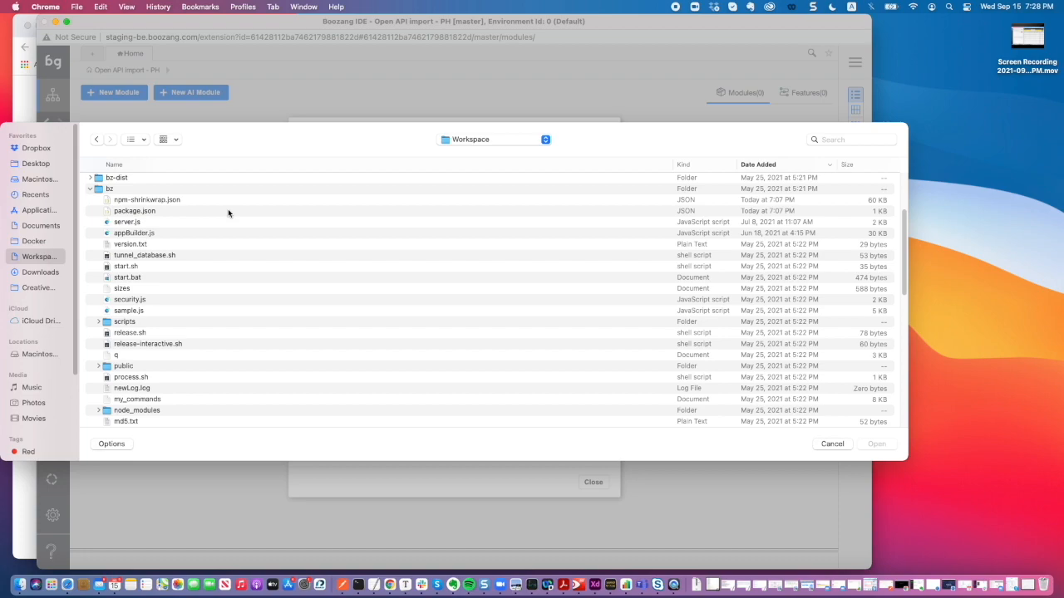
Expand the doc folder inside bz and choose ph-api.json as the specification to import.
scroll(192, 313, "down", 3)
scroll(192, 314, "up", 2)
scroll(192, 313, "up", 1)
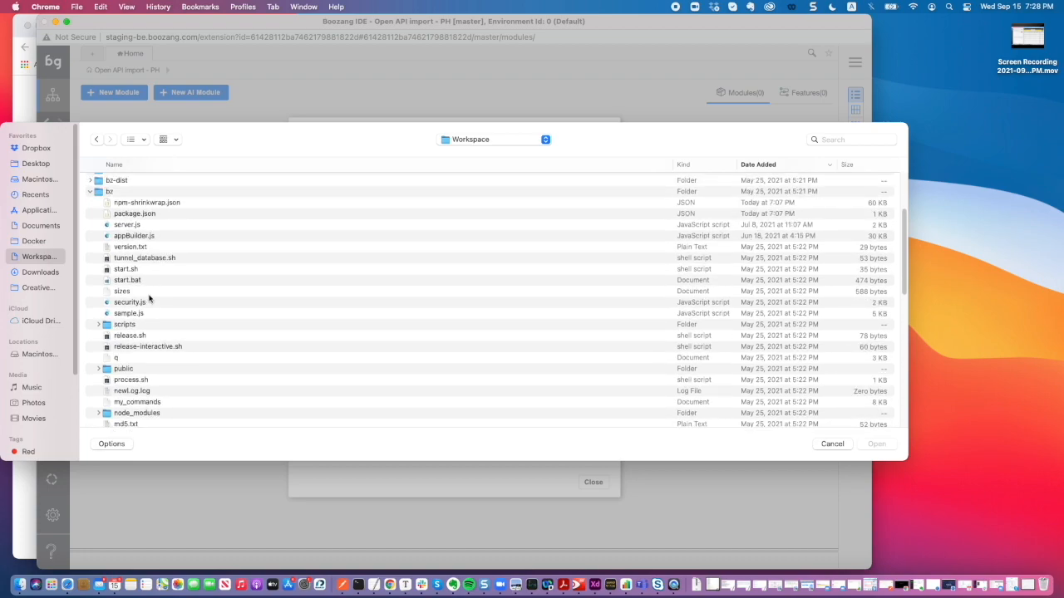
scroll(150, 299, "down", 4)
scroll(149, 299, "down", 3)
left_click(99, 365)
scroll(169, 343, "down", 5)
scroll(173, 342, "down", 2)
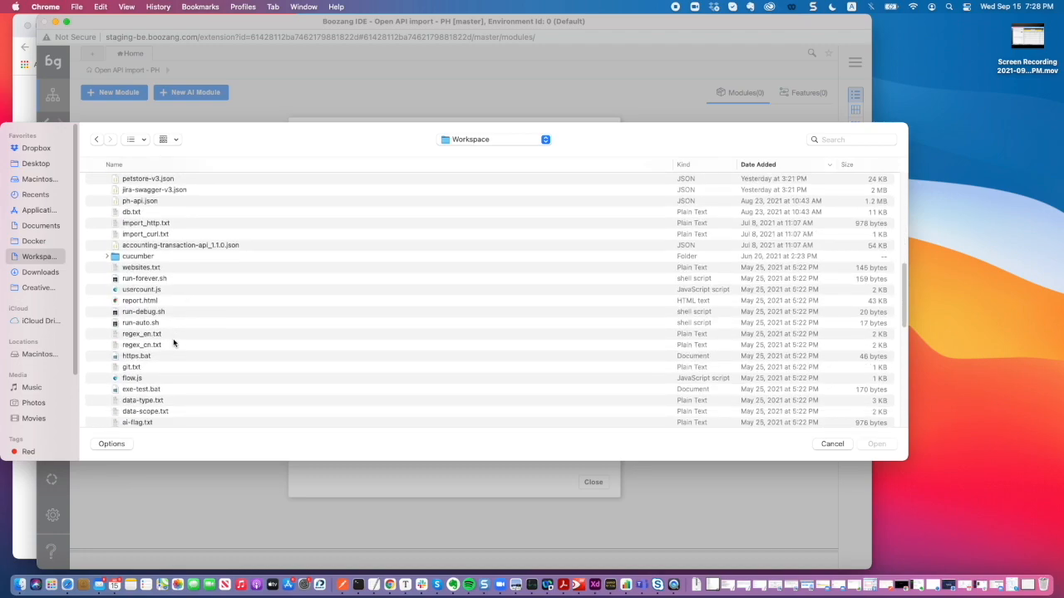
scroll(172, 342, "down", 3)
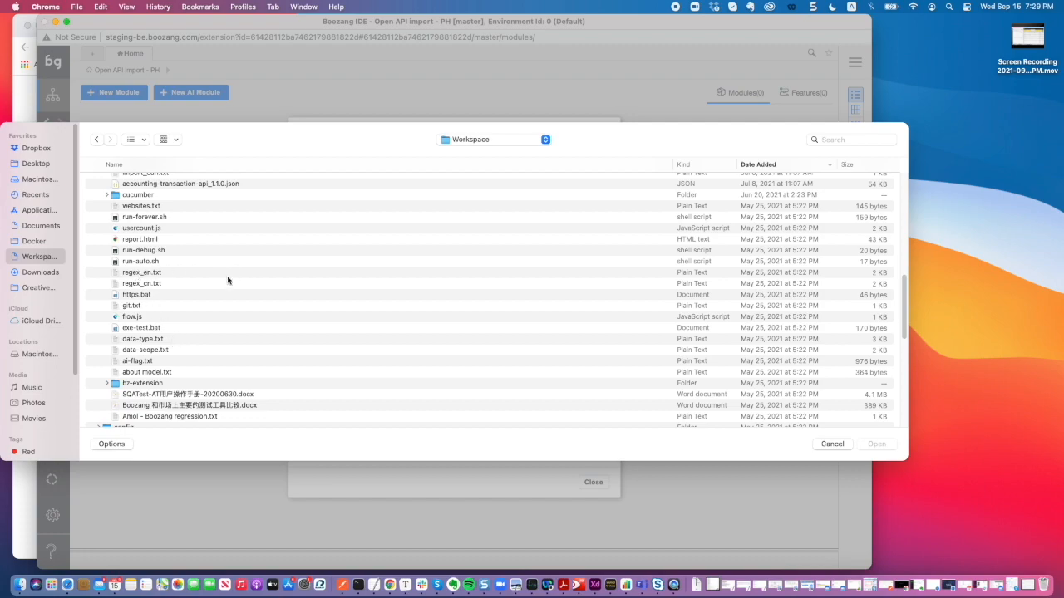
scroll(228, 280, "down", 2)
scroll(228, 280, "up", 3)
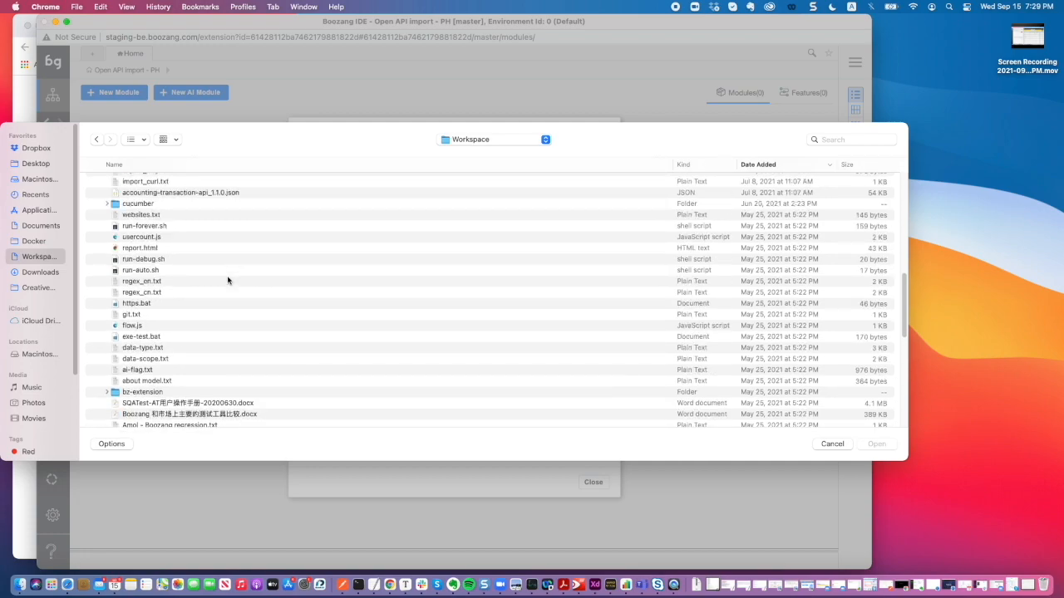
scroll(228, 280, "down", 3)
scroll(228, 280, "up", 6)
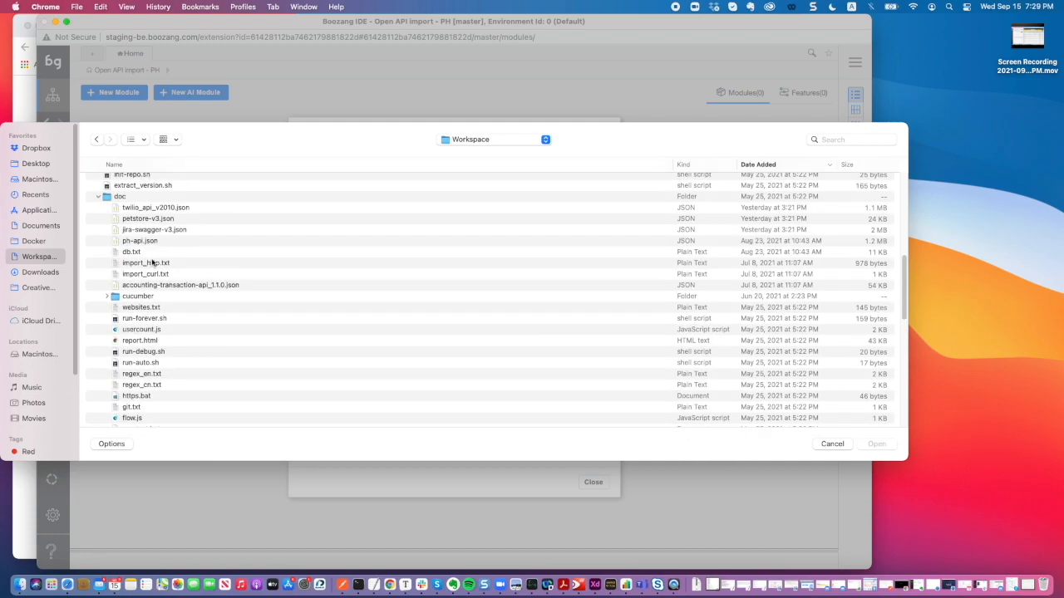
double_click(127, 240)
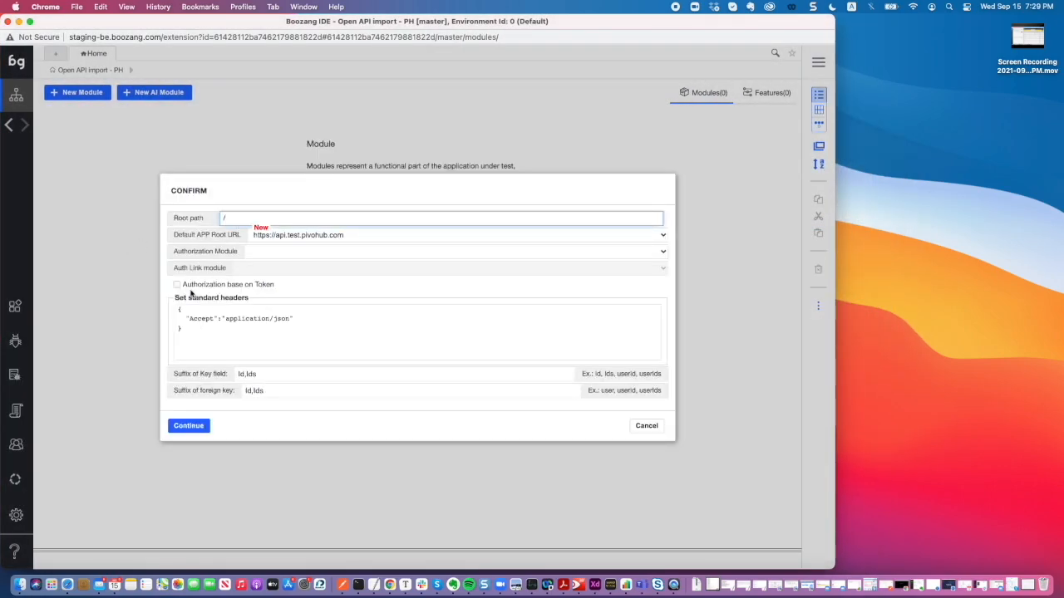
Leave the authorization module blank, select authorization based on token, and continue to the name and alias mapping.
left_click(269, 251)
left_click(268, 252)
left_click(268, 252)
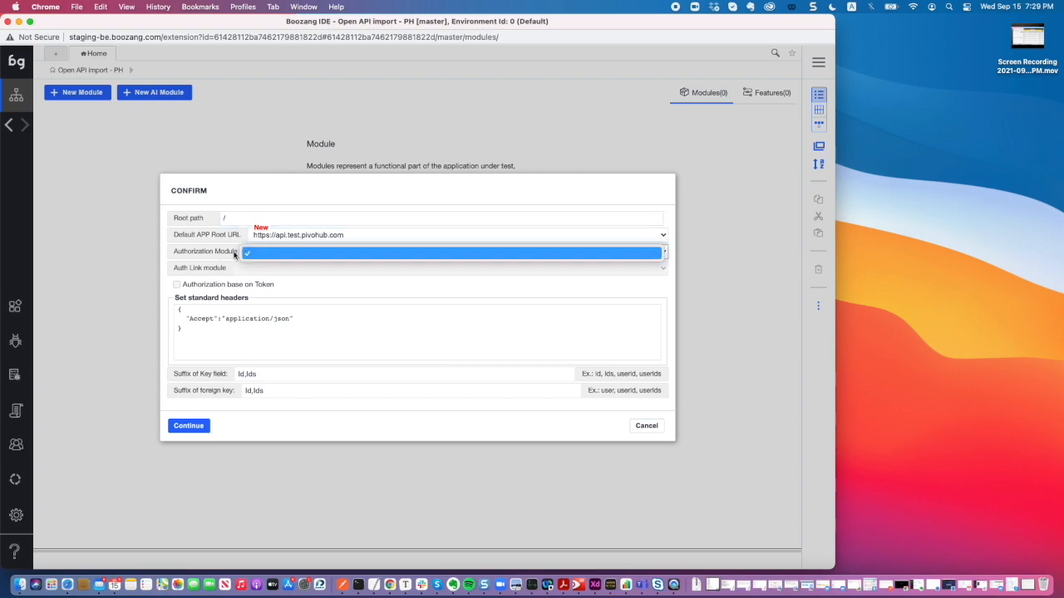
left_click(266, 253)
left_click(177, 285)
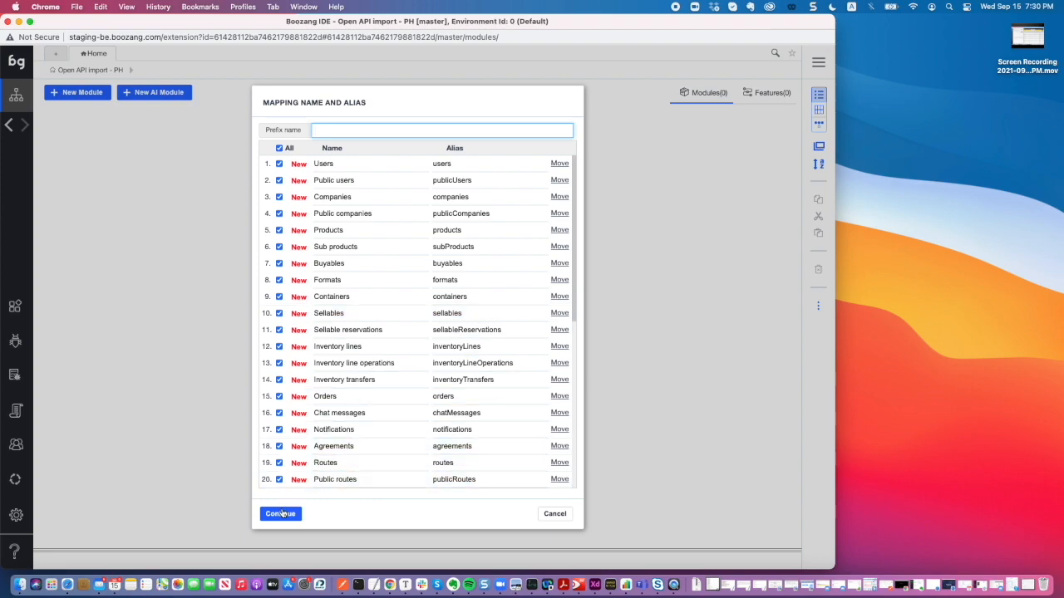
Set the module name prefix to API with all modules included and continue to the import preview.
type("Api")
key("BackSpace")
key("BackSpace")
type("PI")
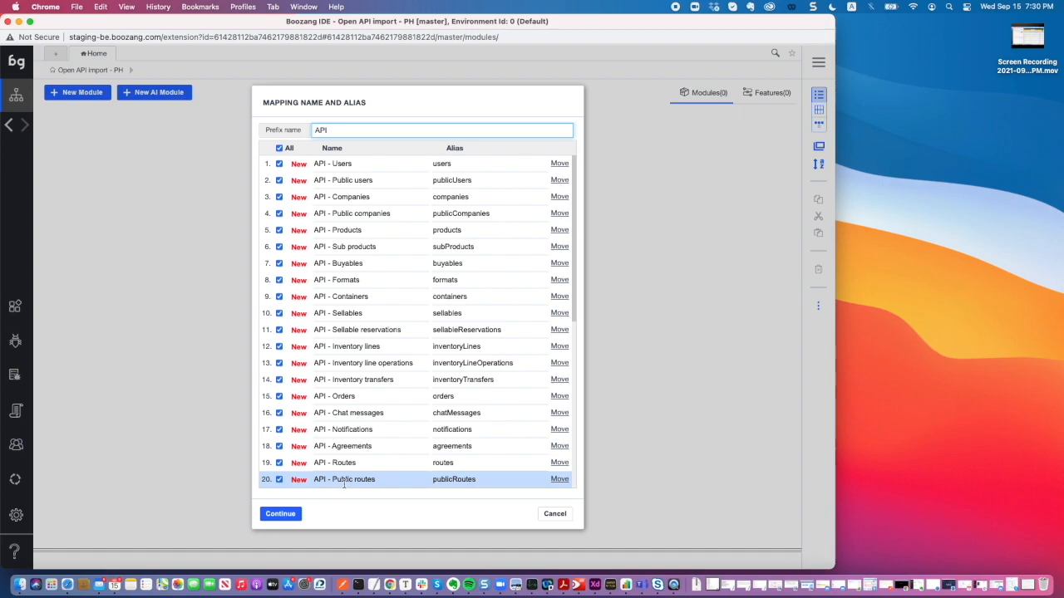
left_click(281, 514)
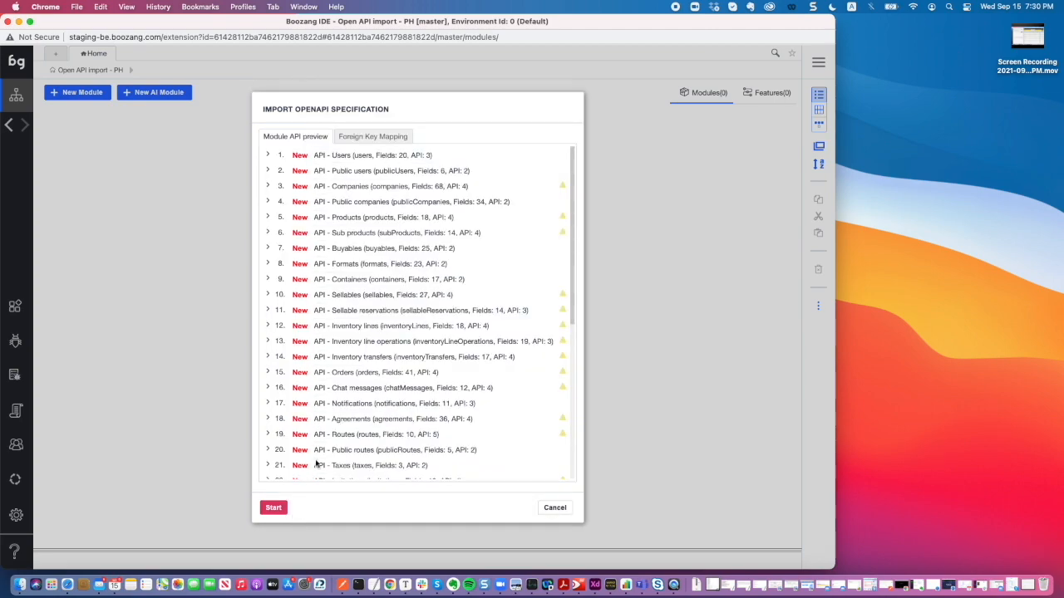
Check the API - Users preview, and remove the key fields from all POST requests via the id field of Create a new Company.
left_click(268, 156)
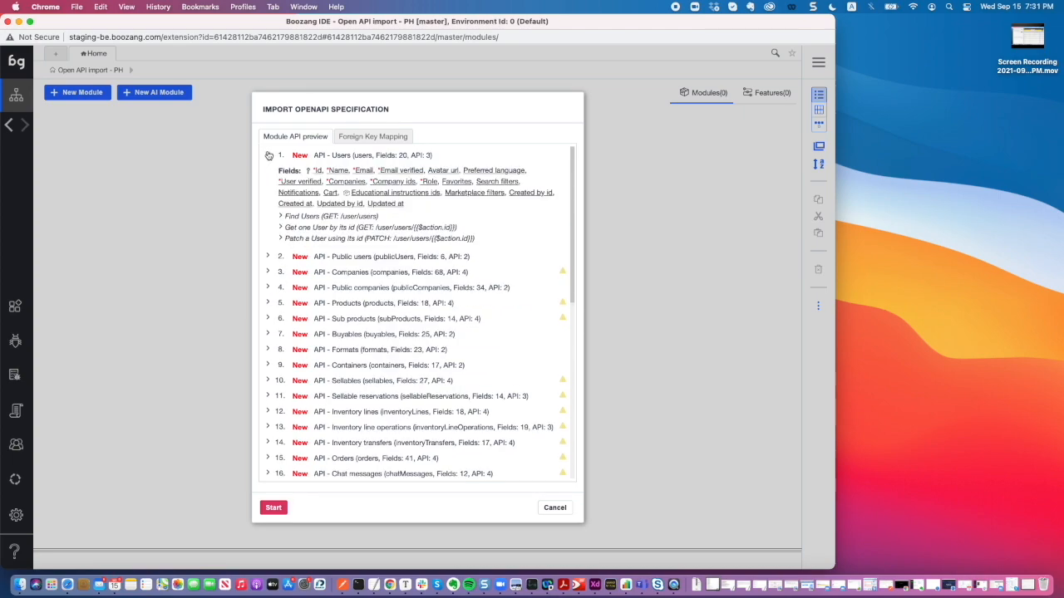
left_click(267, 156)
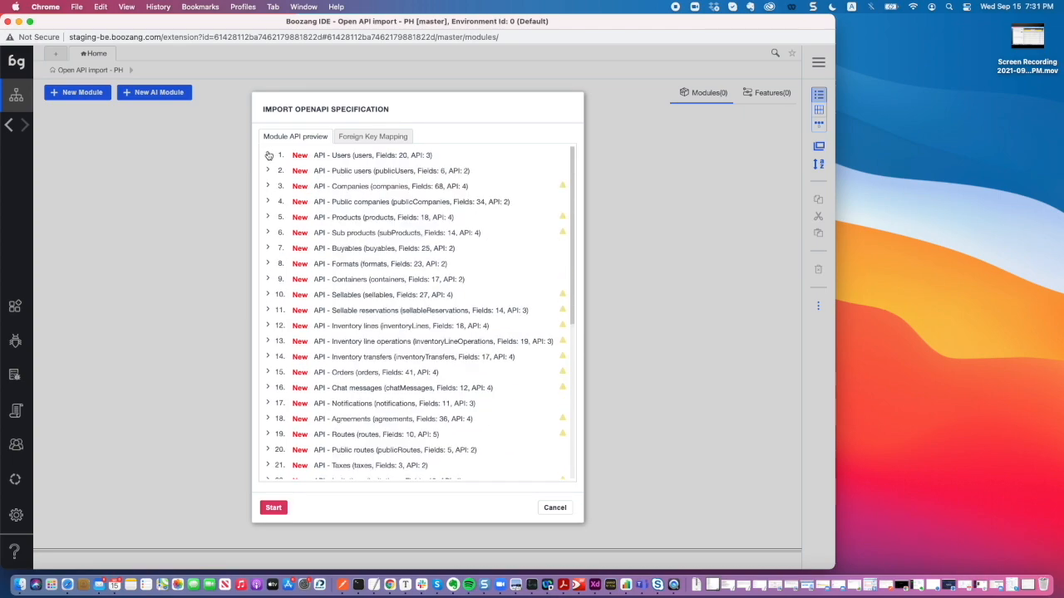
mouse_move(563, 189)
left_click(563, 188)
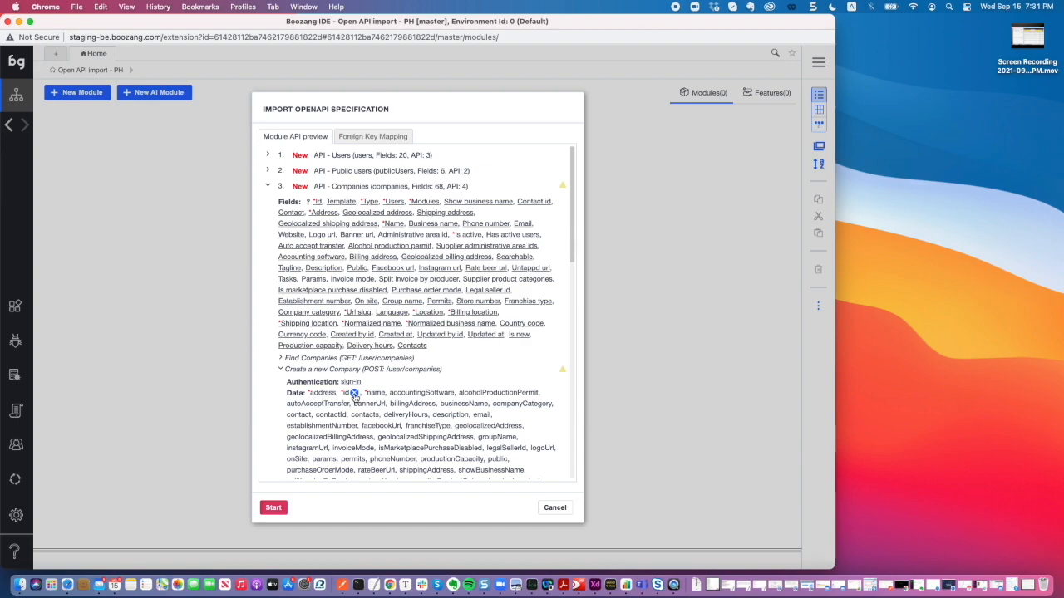
left_click(354, 394)
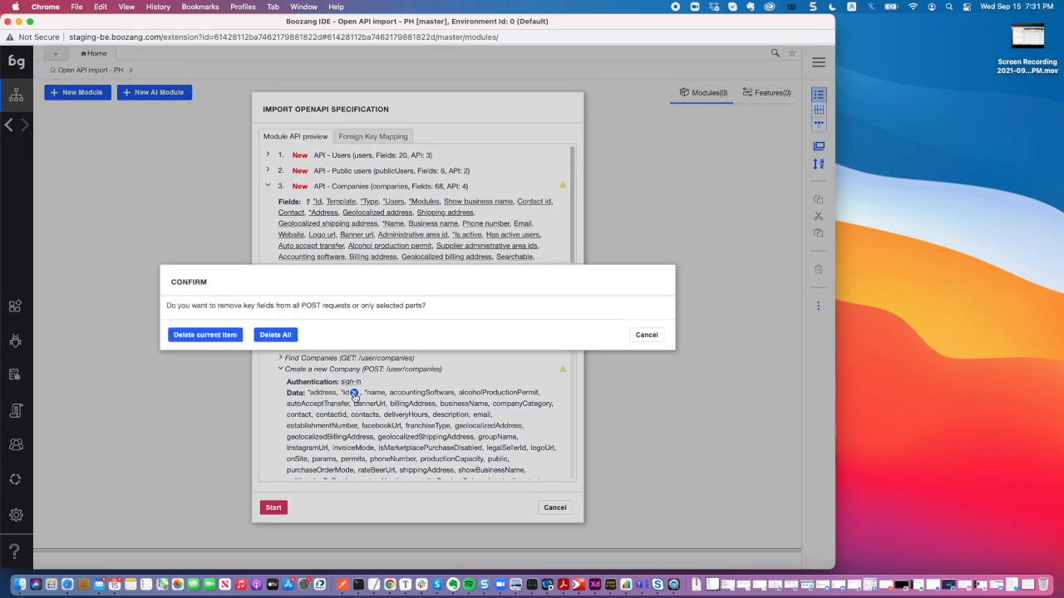
left_click(274, 335)
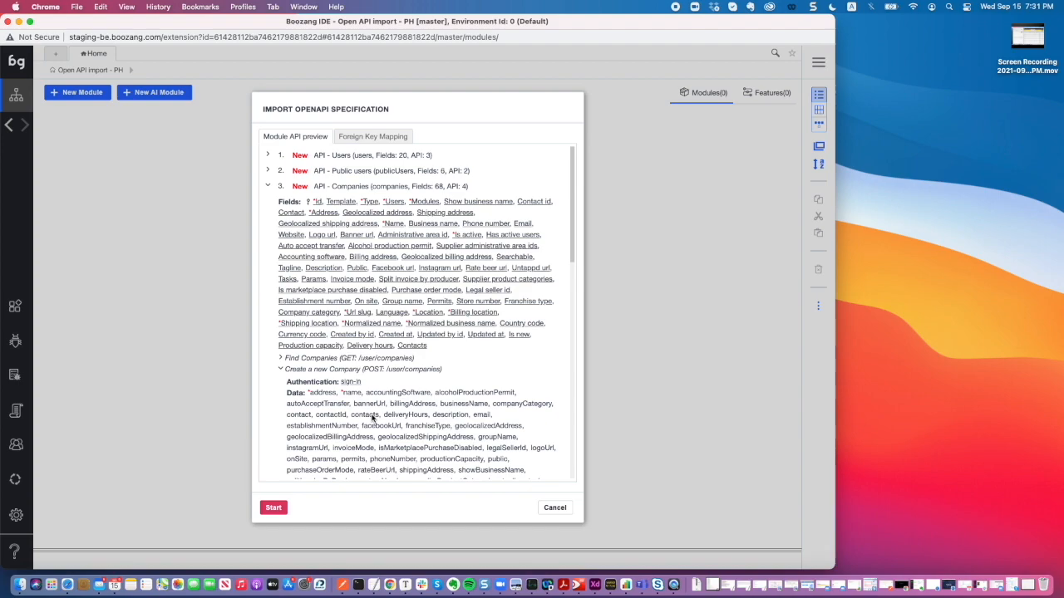
Map the brewerId foreign key to the companies module with id as the key.
left_click(391, 137)
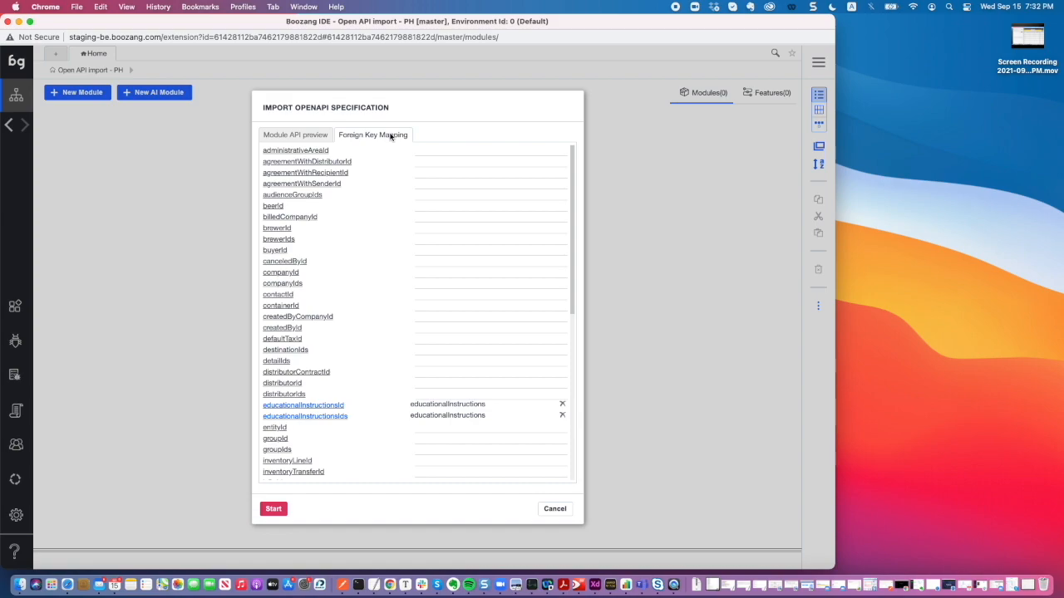
left_click(284, 231)
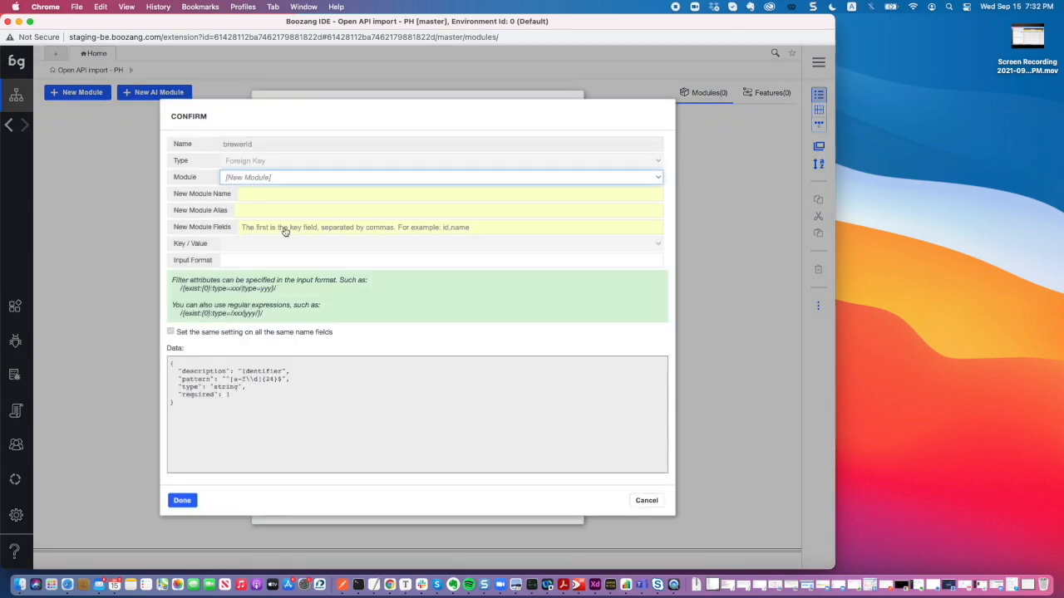
left_click(262, 177)
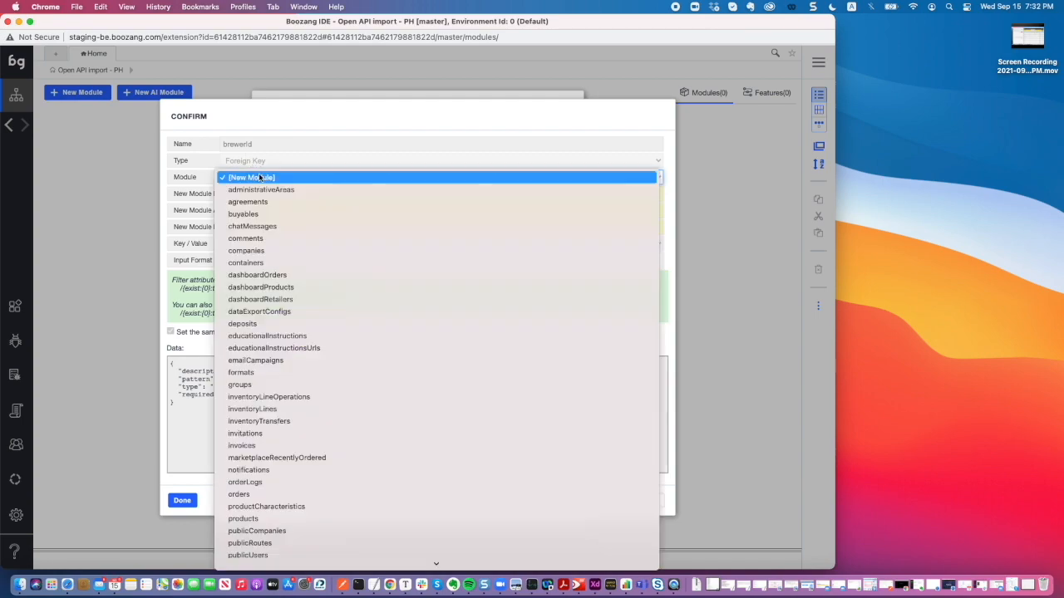
left_click(251, 251)
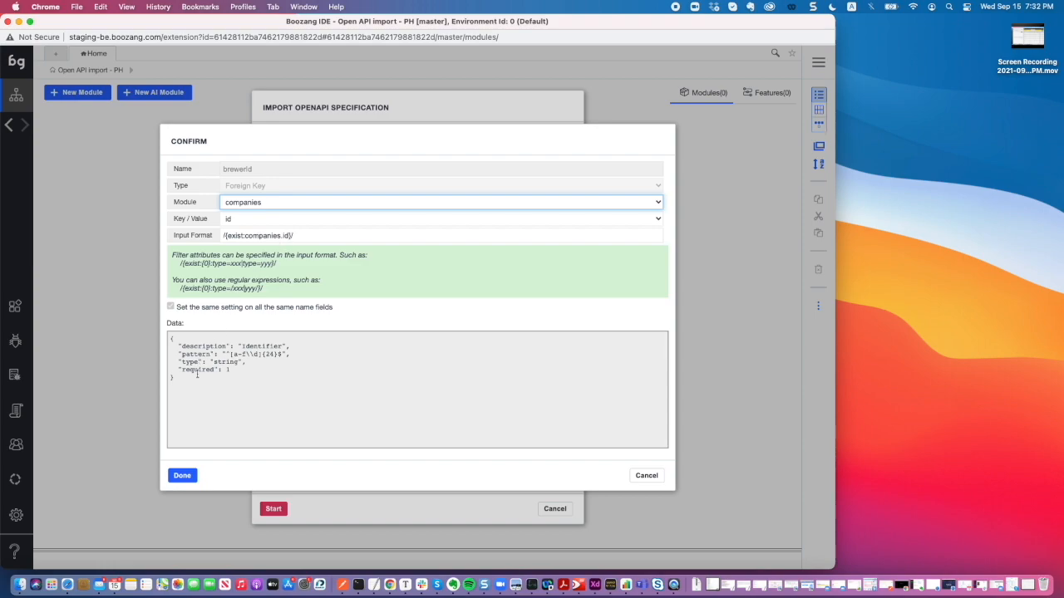
left_click(188, 476)
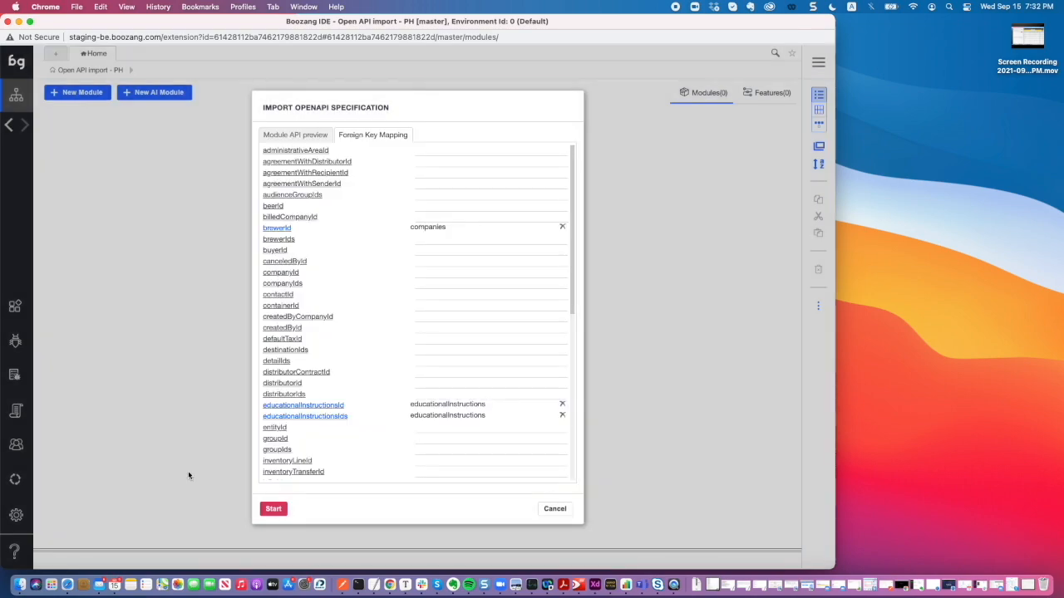
Map the buyerId foreign key to the companies module with id as the key.
left_click(275, 251)
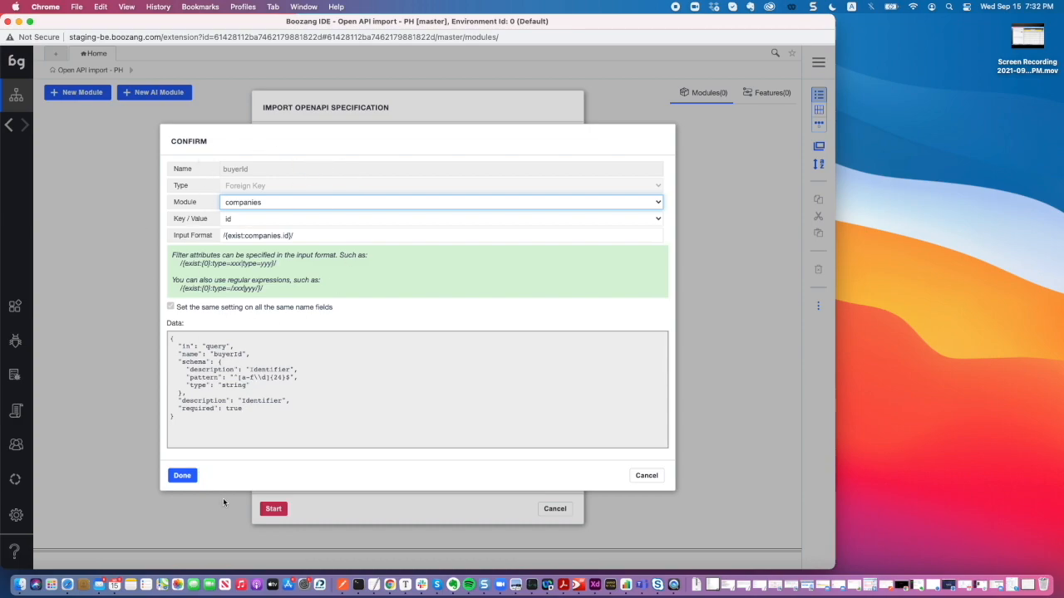
left_click(186, 476)
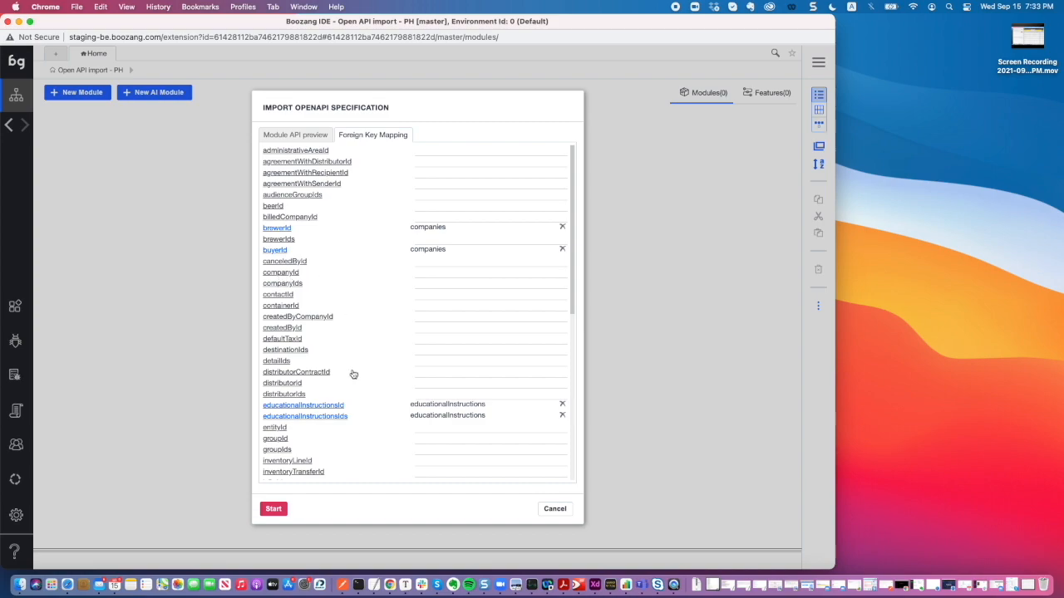
Check the remaining foreign keys, start the OpenAPI import, and submit the initial function parameter settings as proposed.
scroll(352, 375, "down", 10)
scroll(352, 376, "down", 2)
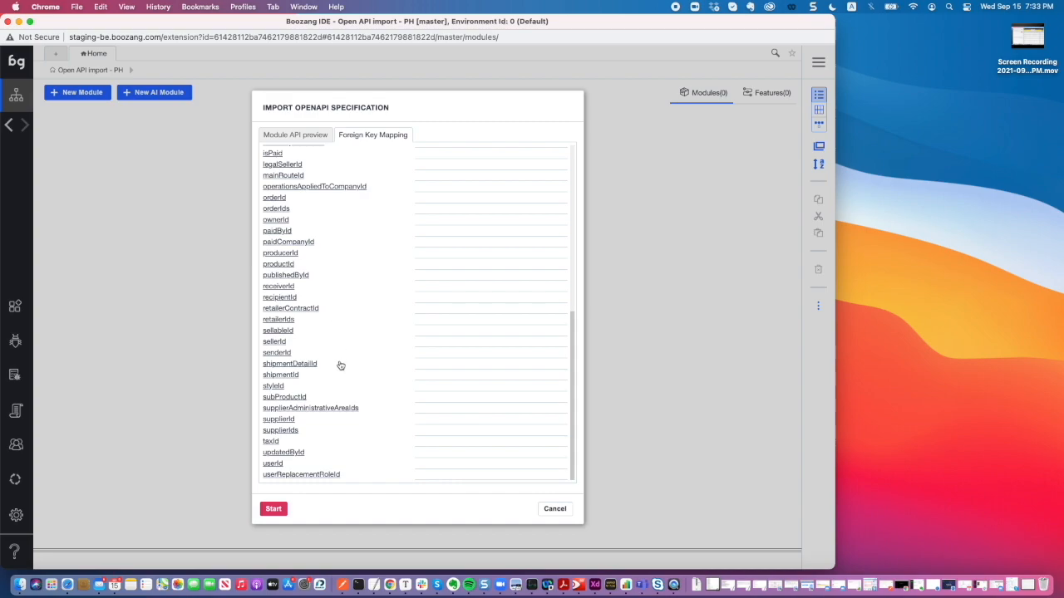
left_click(275, 509)
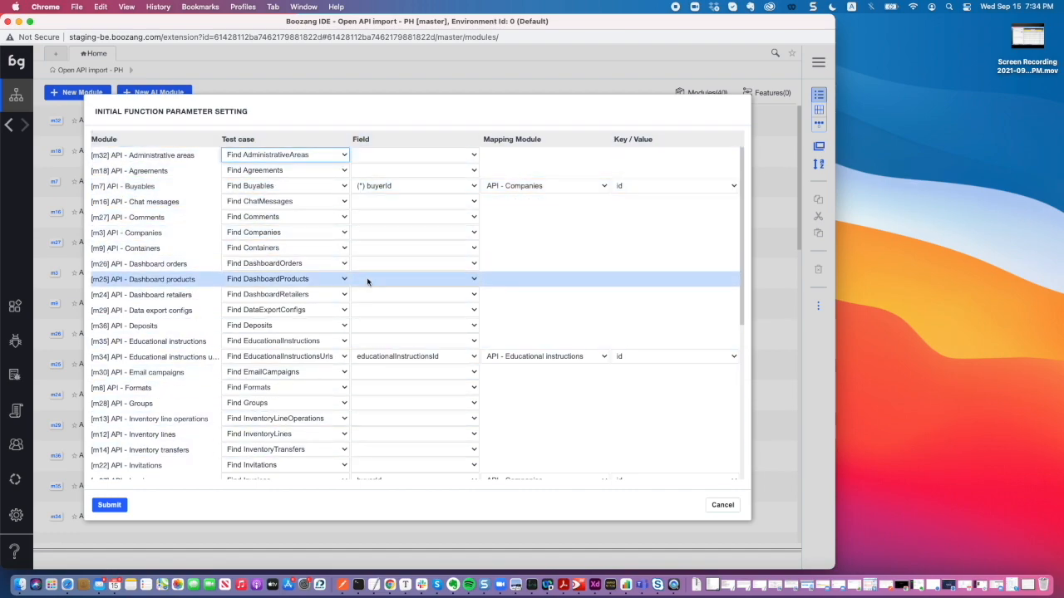
left_click(110, 506)
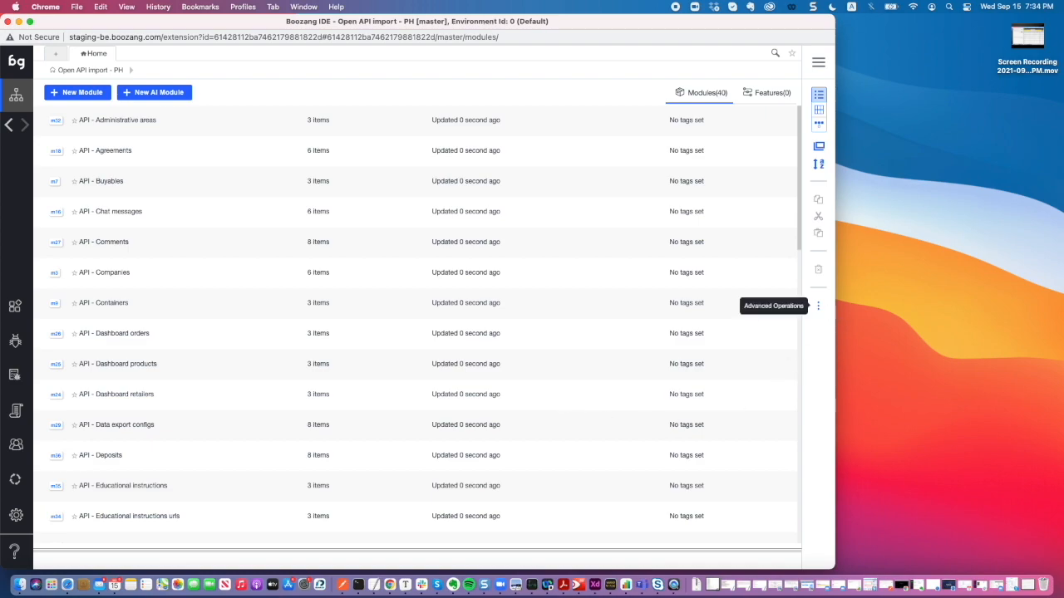
Review the module initial parameter mapping, including the field options for API - Containers, and close it without saving.
left_click(820, 306)
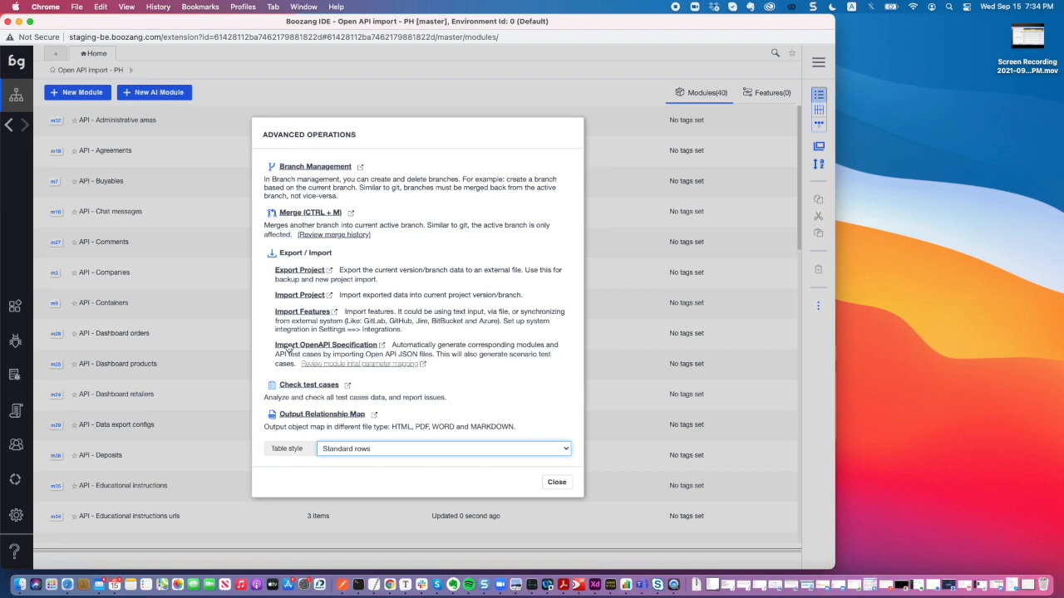
left_click(386, 365)
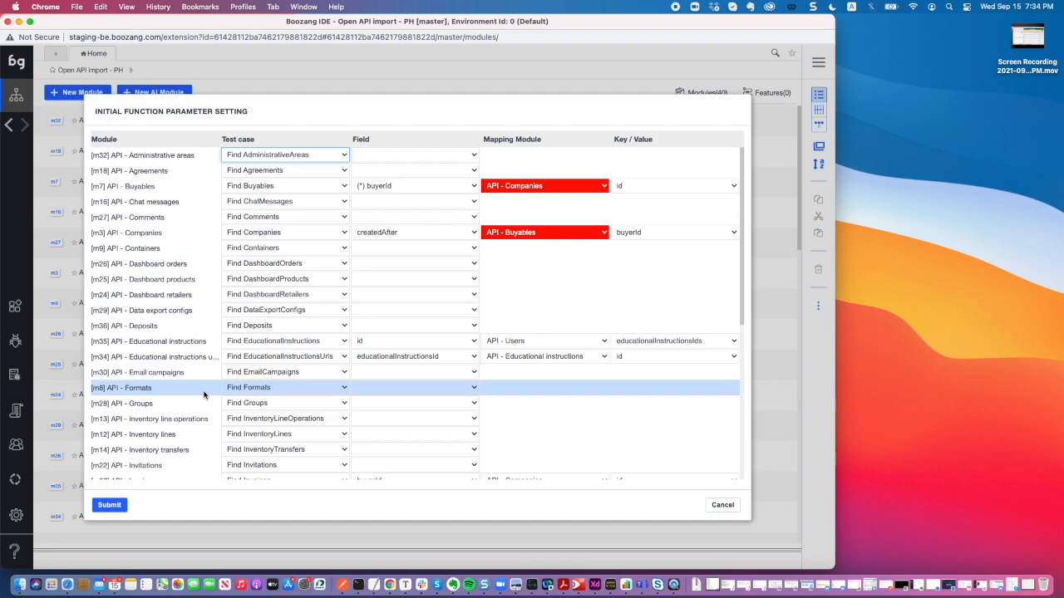
left_click(432, 248)
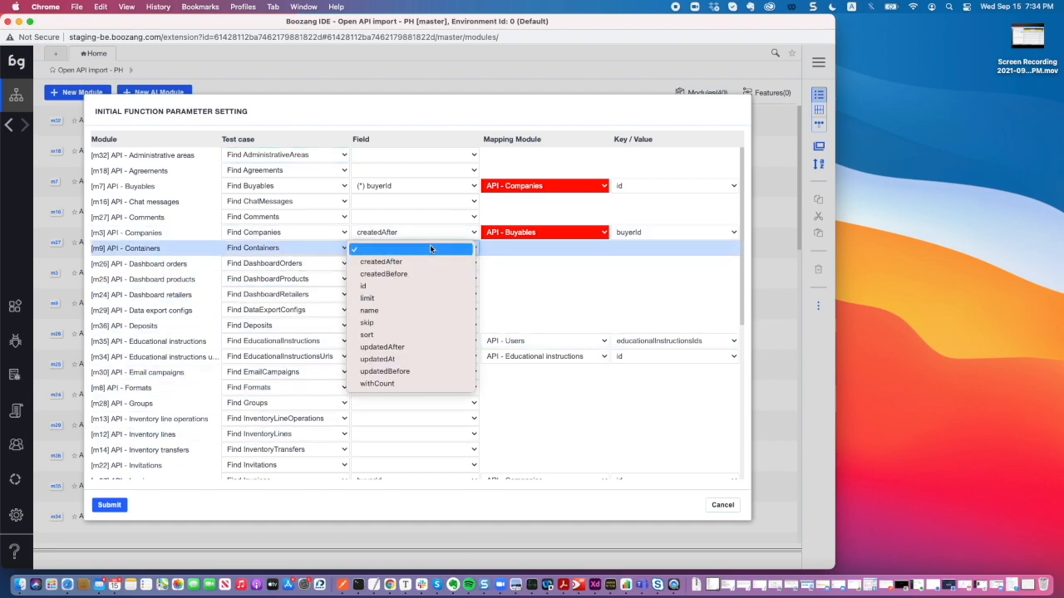
left_click(635, 279)
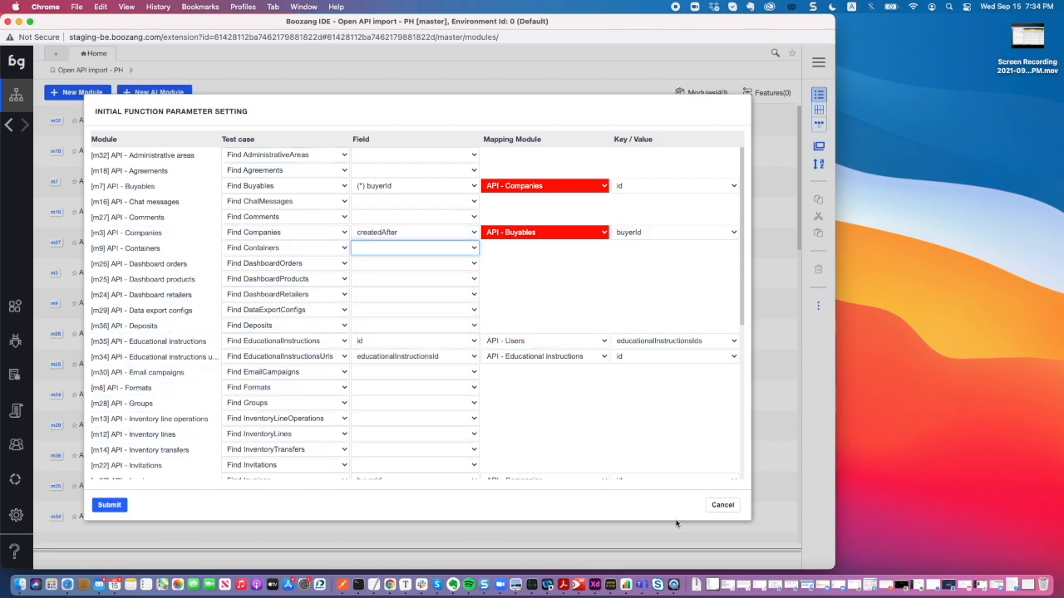
left_click(722, 505)
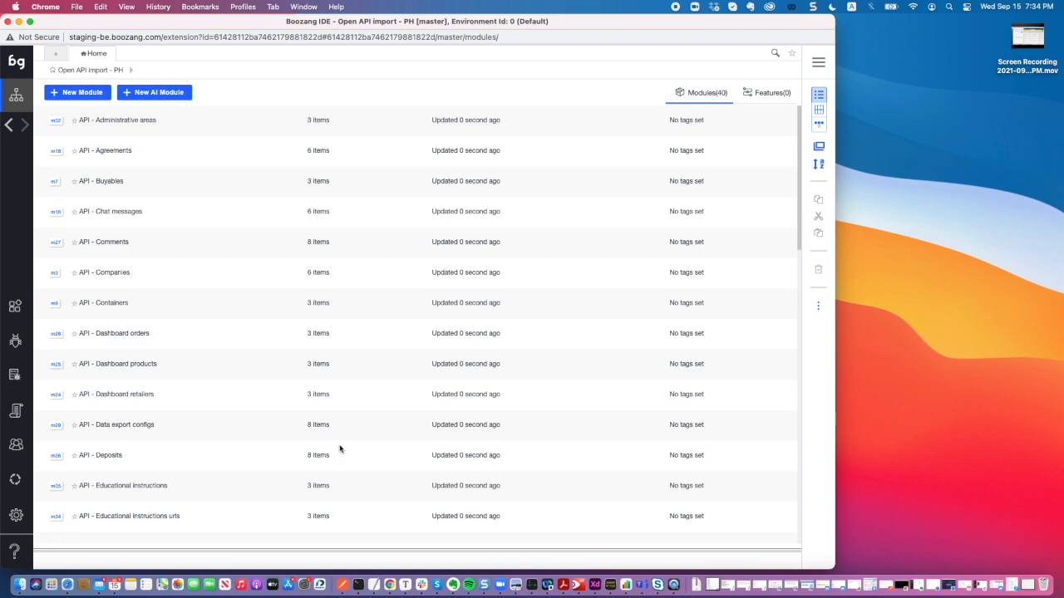
View the API - Companies module, return to the project's module list, and look through the imported modules.
left_click(117, 275)
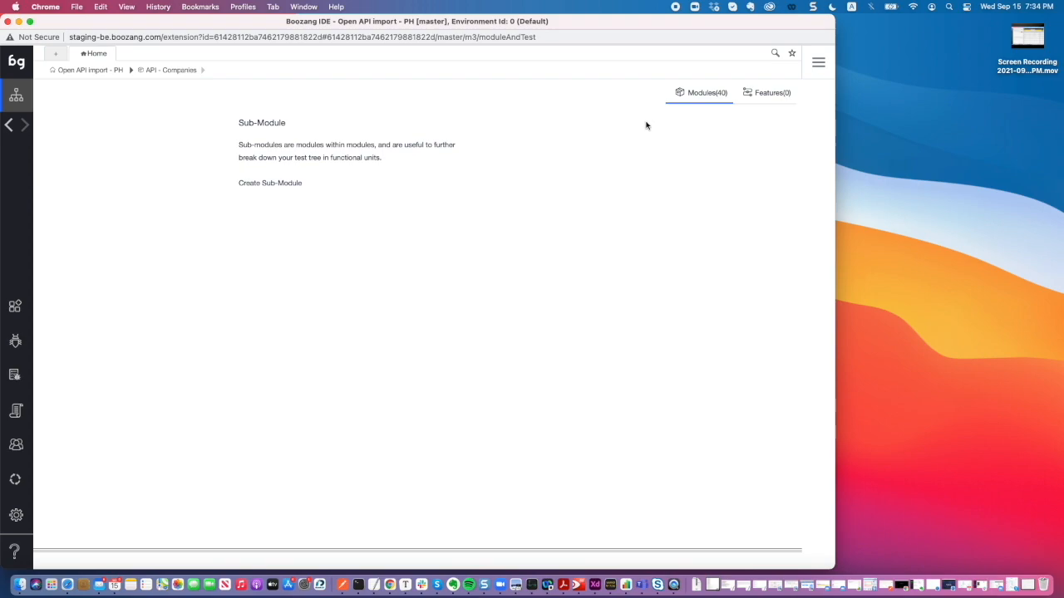
left_click(78, 72)
left_click(81, 72)
left_click(83, 71)
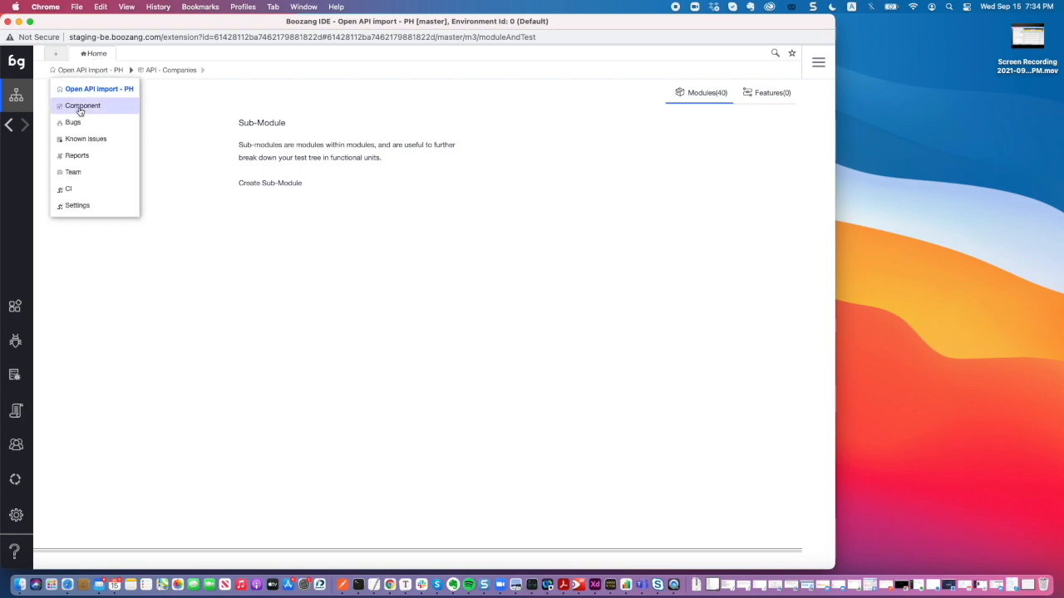
left_click(81, 109)
left_click(86, 73)
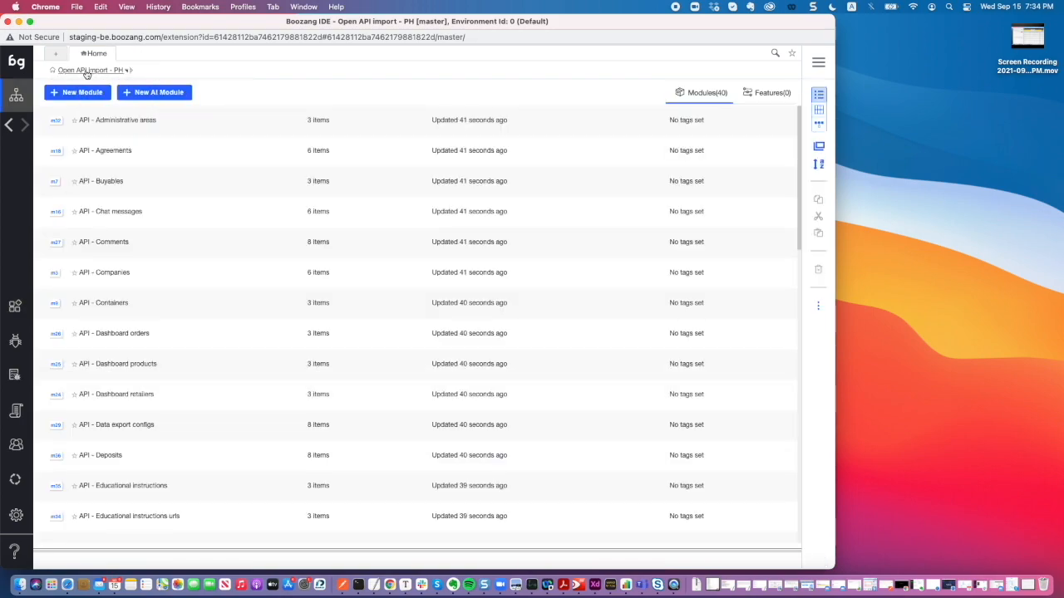
scroll(174, 312, "down", 5)
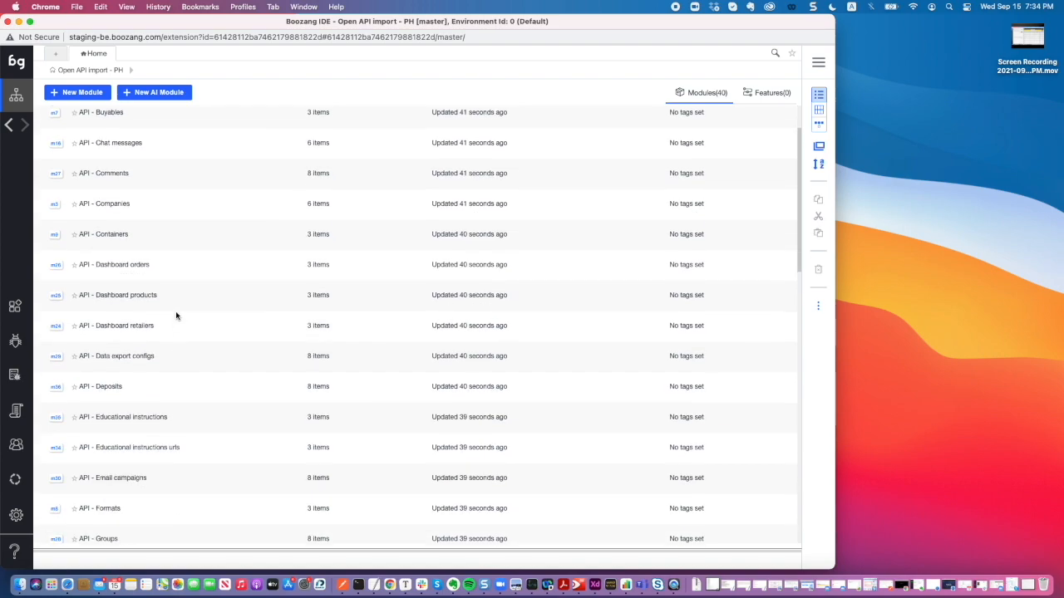
scroll(185, 340, "down", 3)
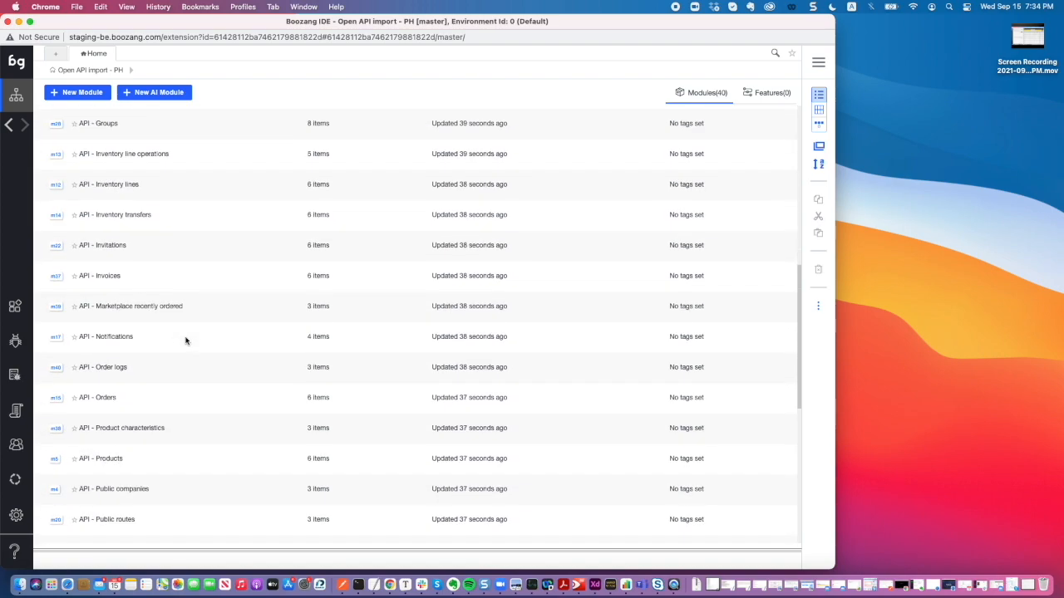
Reload the project page and open the API - Products module.
right_click(300, 70)
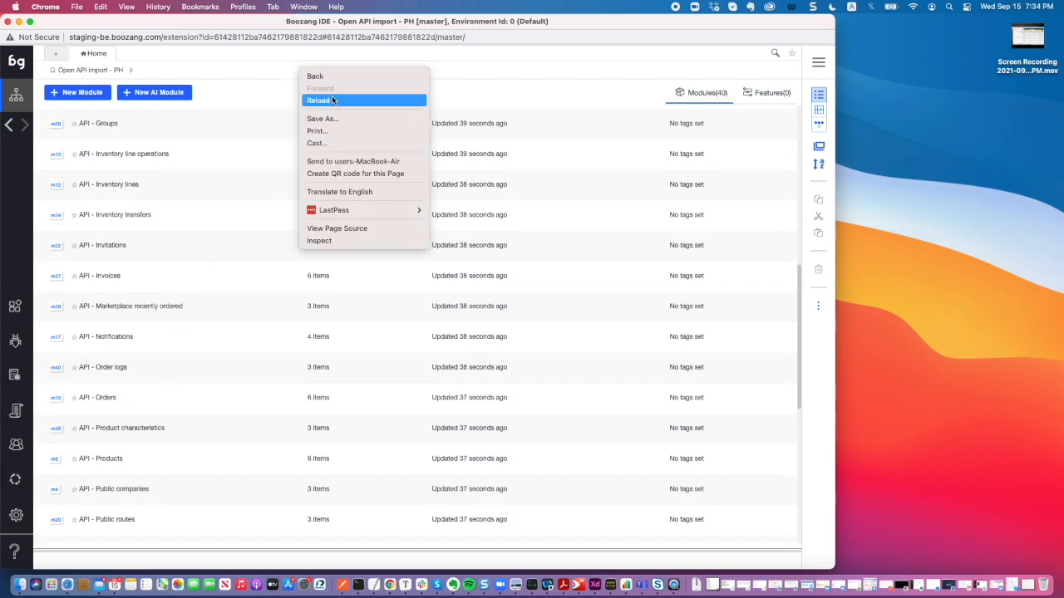
left_click(332, 101)
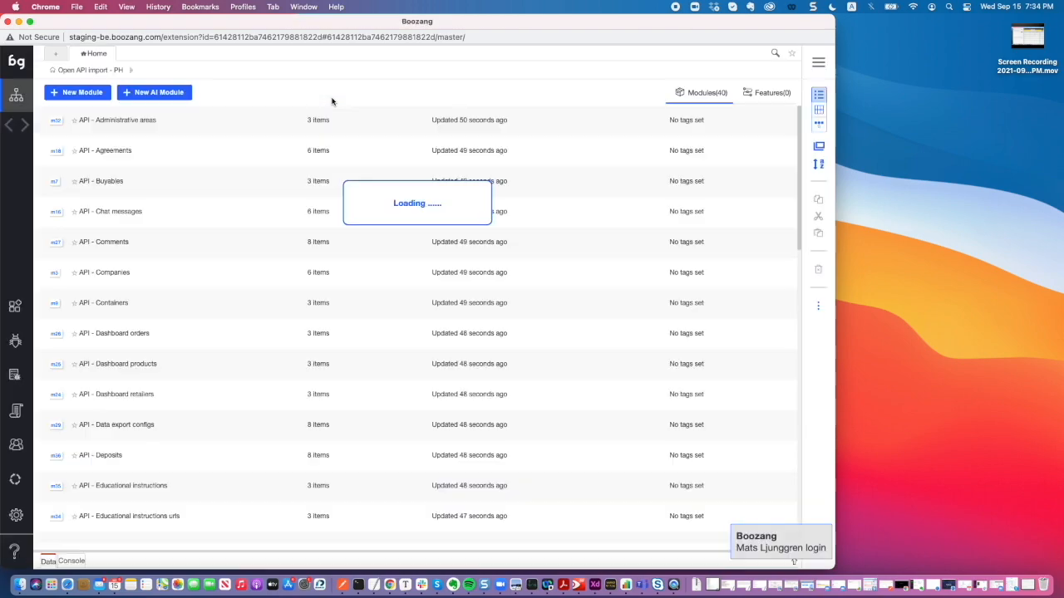
scroll(217, 334, "down", 10)
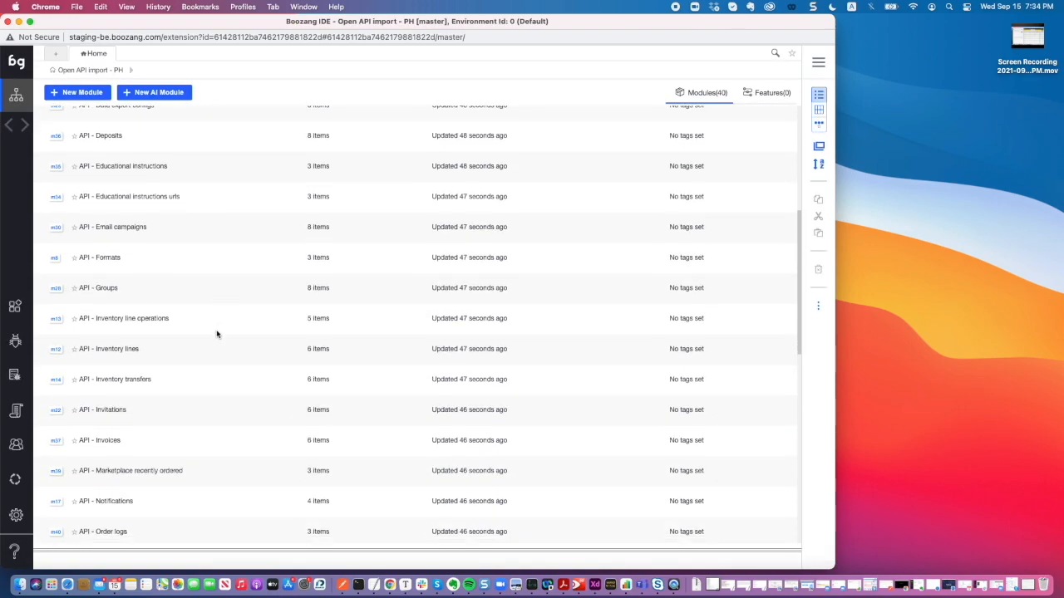
scroll(217, 334, "down", 3)
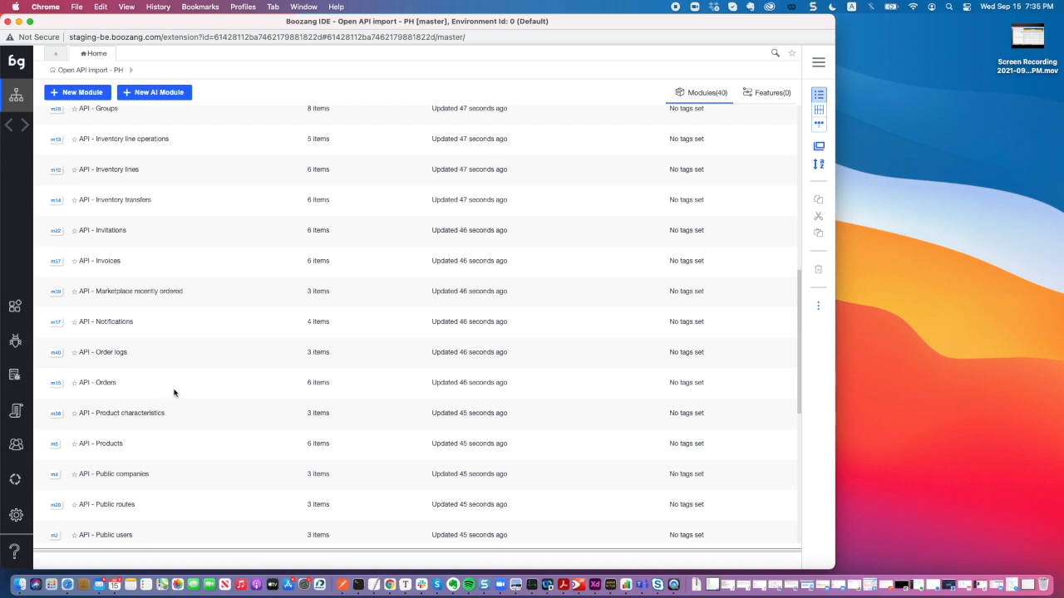
scroll(174, 393, "down", 1)
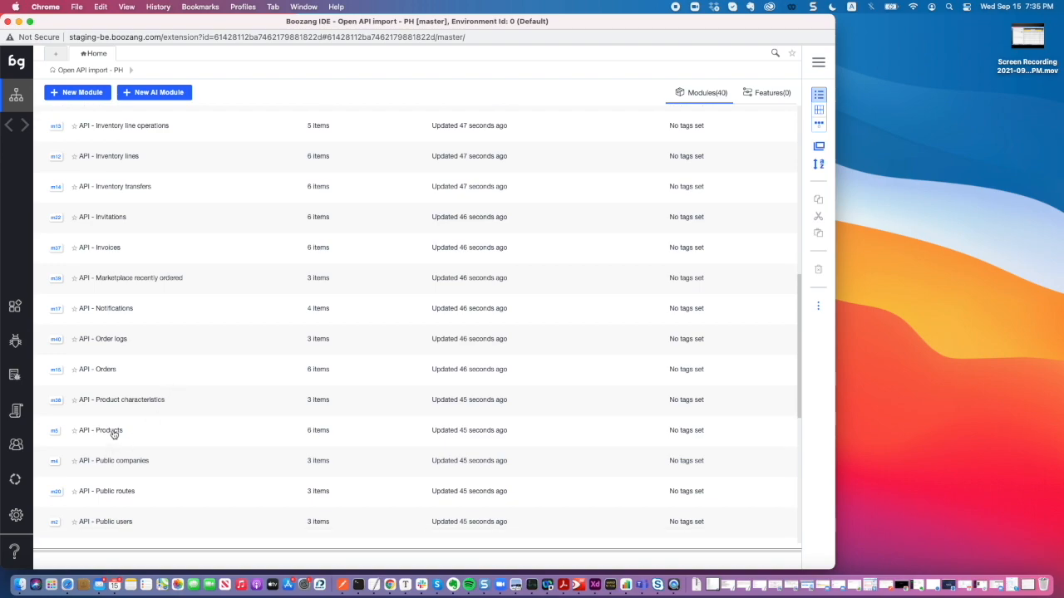
left_click(114, 431)
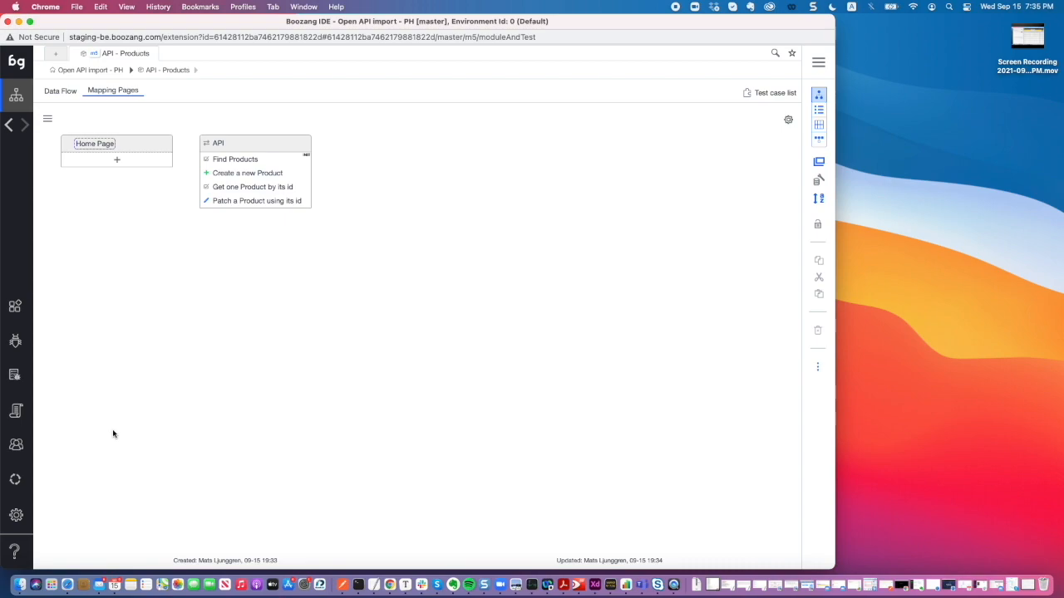
Show the API - Products module in table view and look through its API tests and regular tests.
left_click(231, 144)
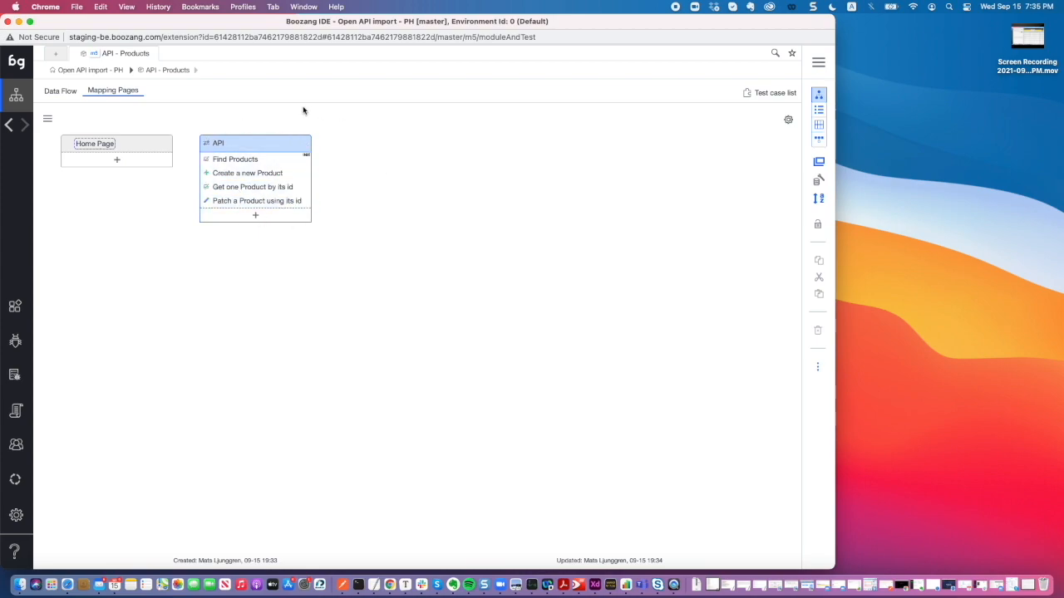
left_click(820, 110)
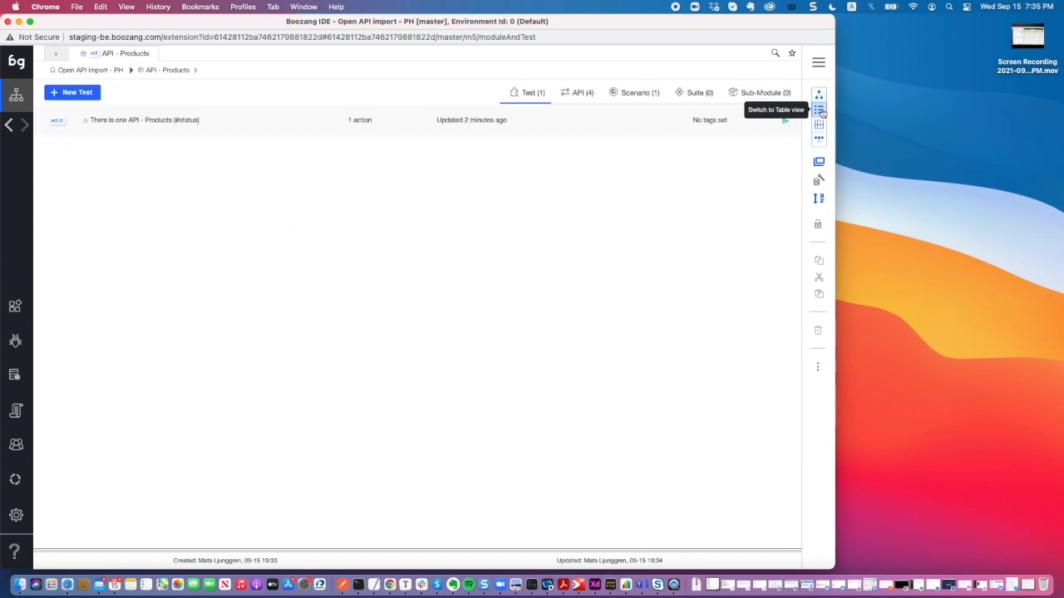
left_click(820, 111)
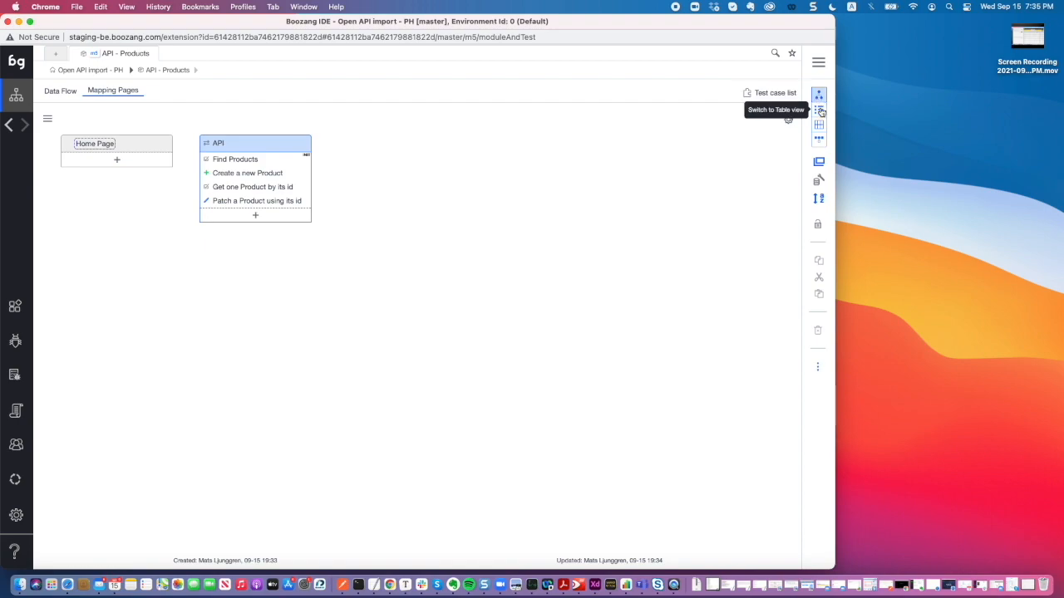
left_click(819, 111)
left_click(587, 93)
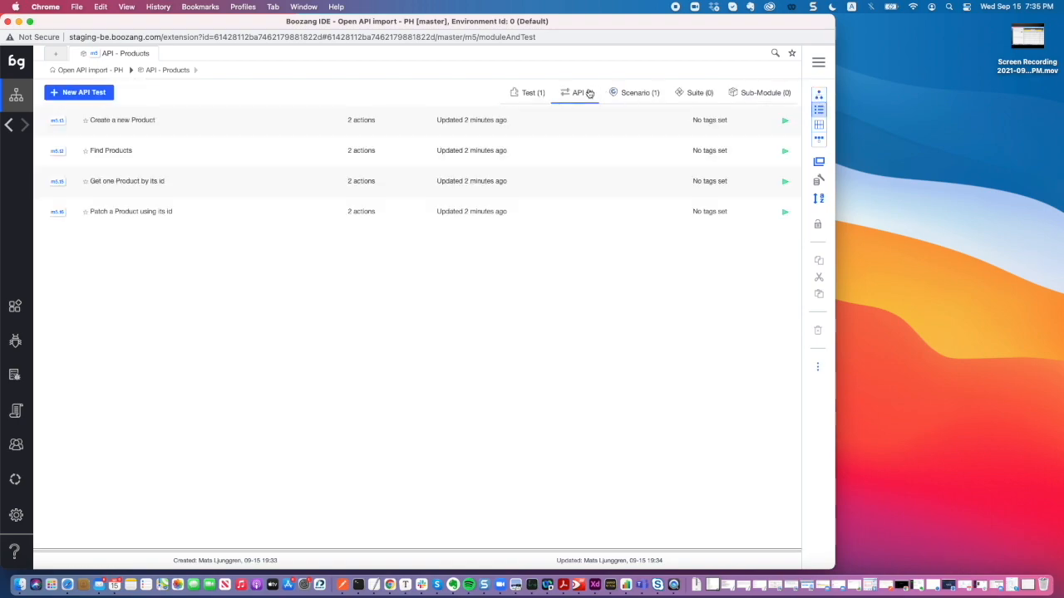
left_click(522, 94)
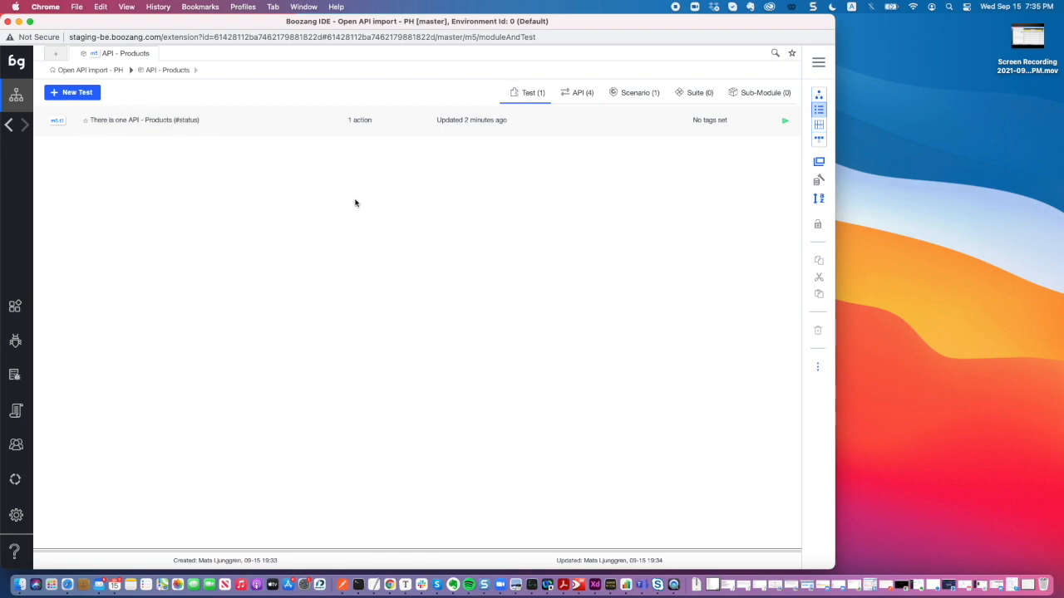
Examine the actions of the scenario Test: Create a new Product, and return to the API - Products module.
left_click(633, 95)
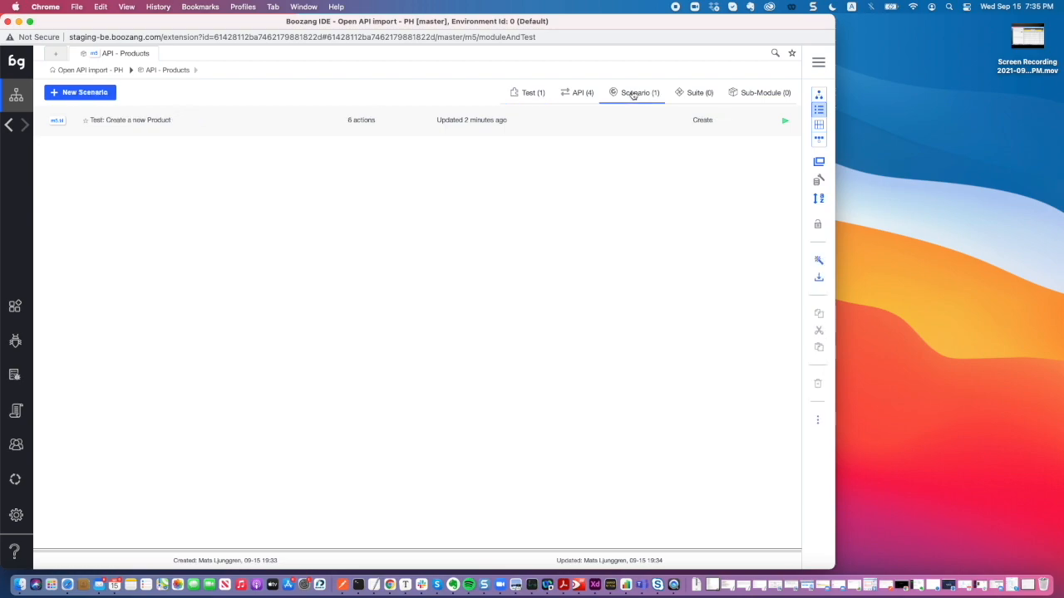
left_click(145, 121)
scroll(280, 172, "down", 1)
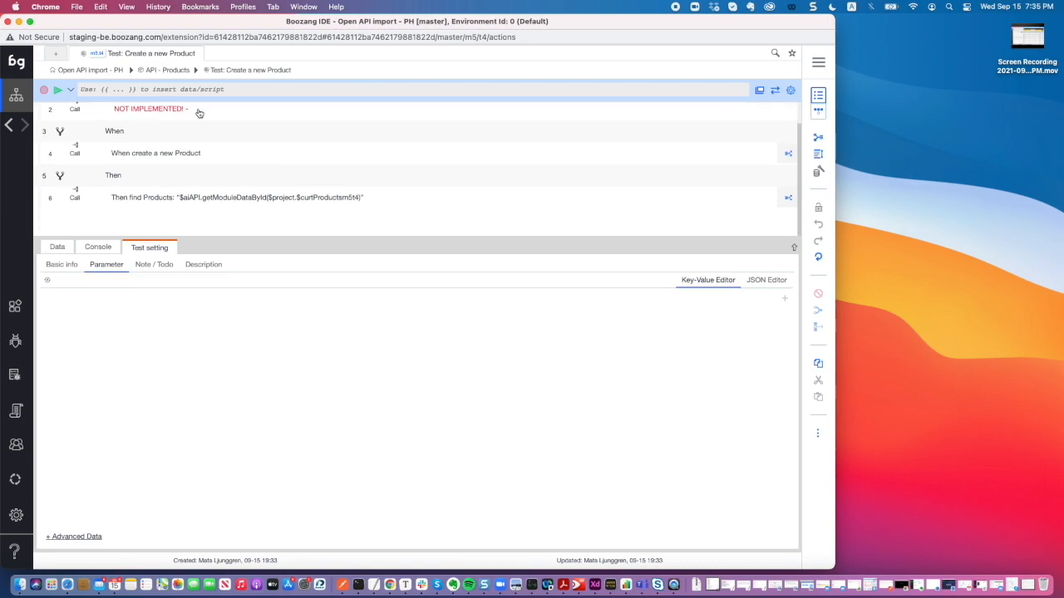
left_click(166, 70)
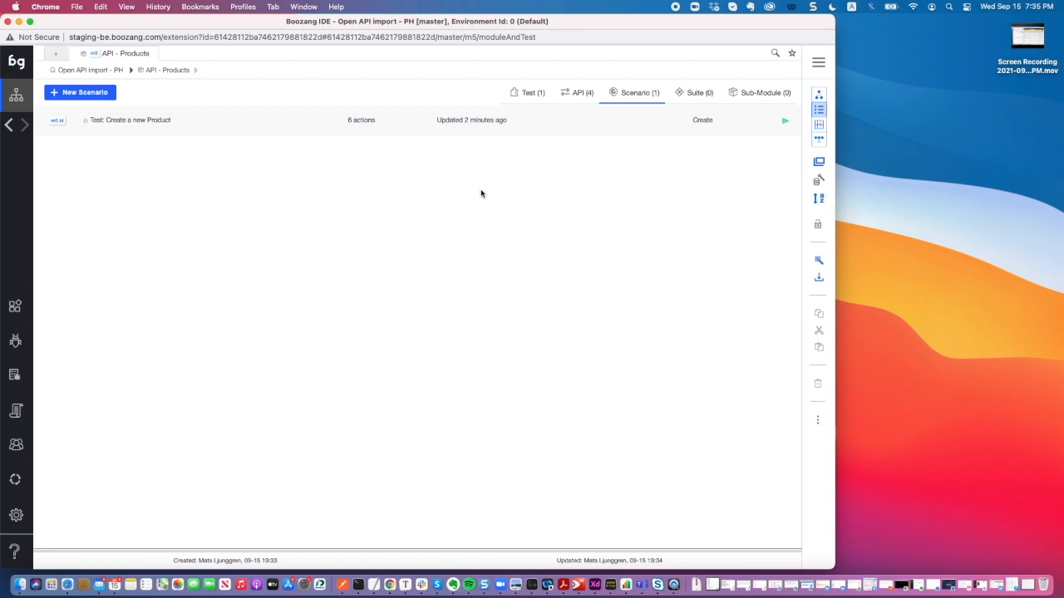
Return to the module's mapping pages view and inspect the field settings of Company id in the API - Products module settings.
left_click(818, 95)
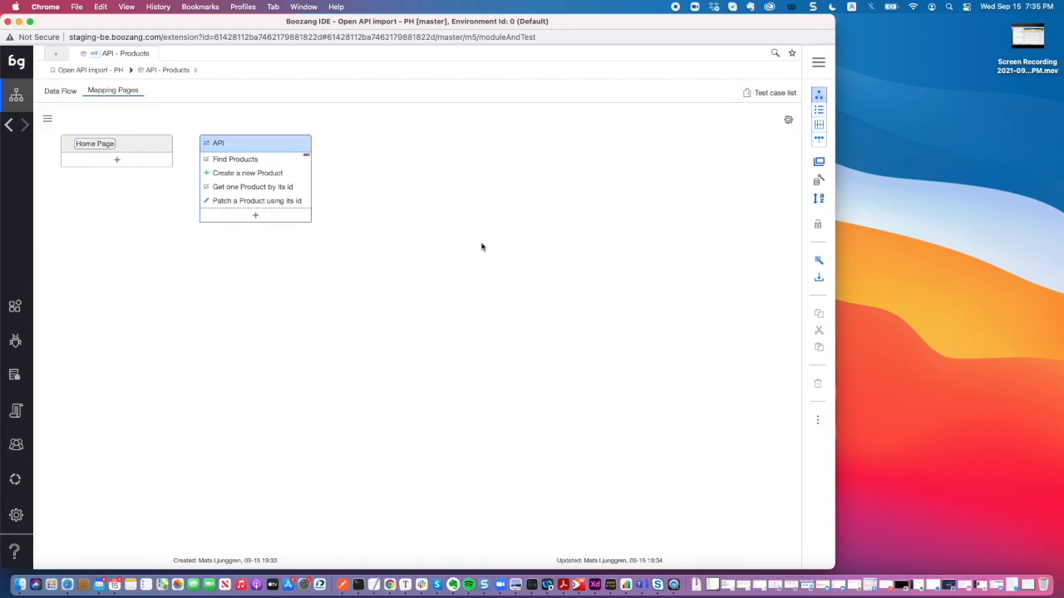
left_click(788, 121)
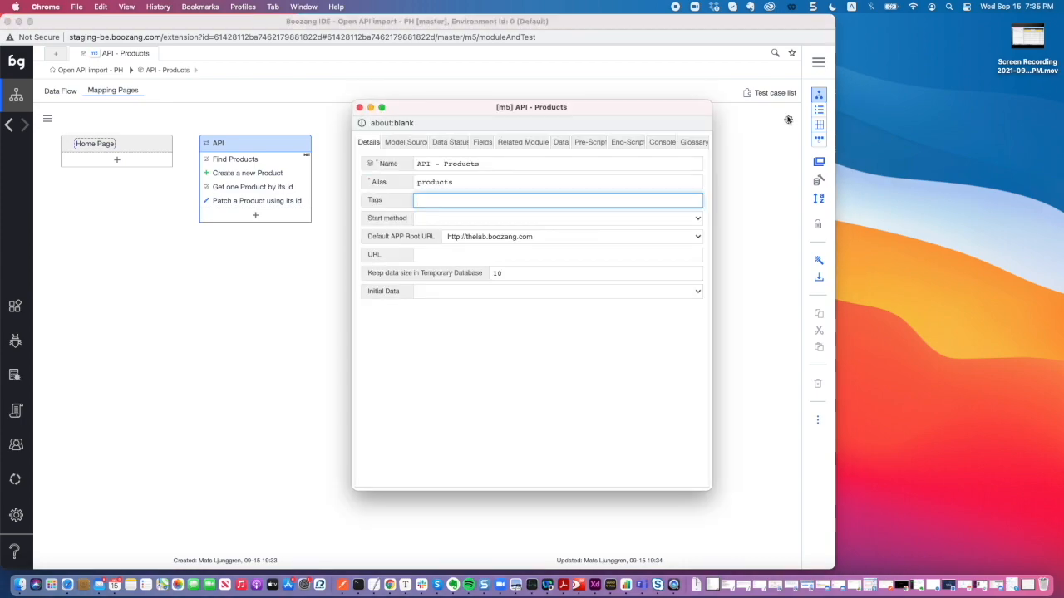
left_click(480, 143)
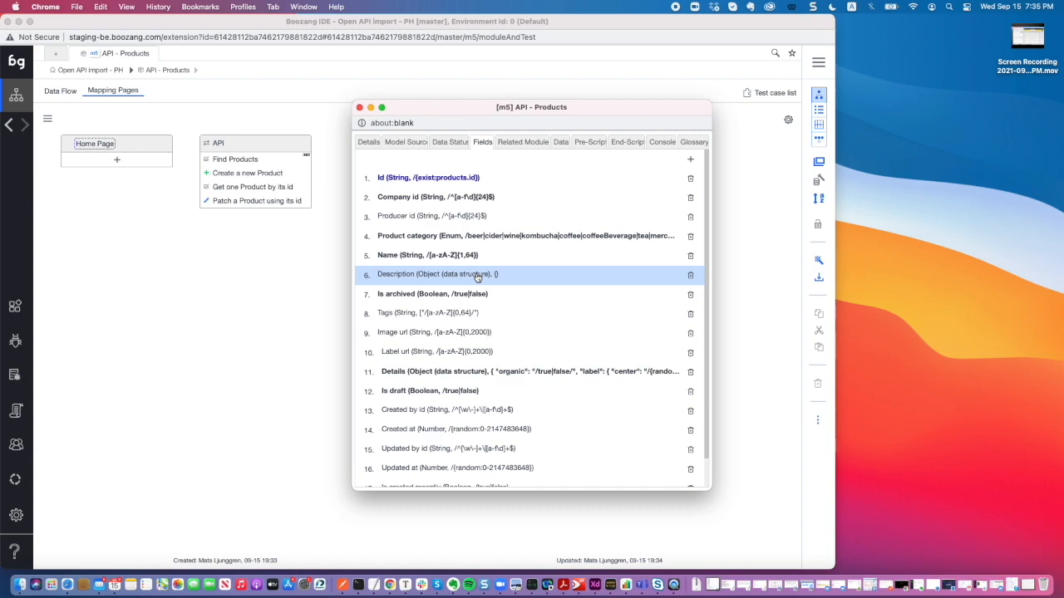
scroll(542, 278, "down", 1)
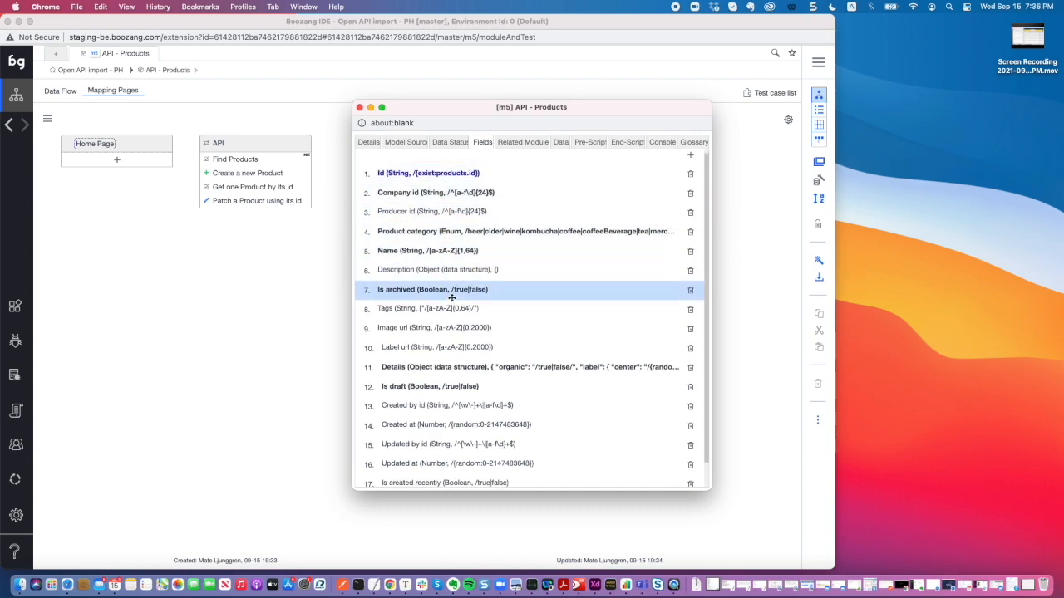
left_click(404, 198)
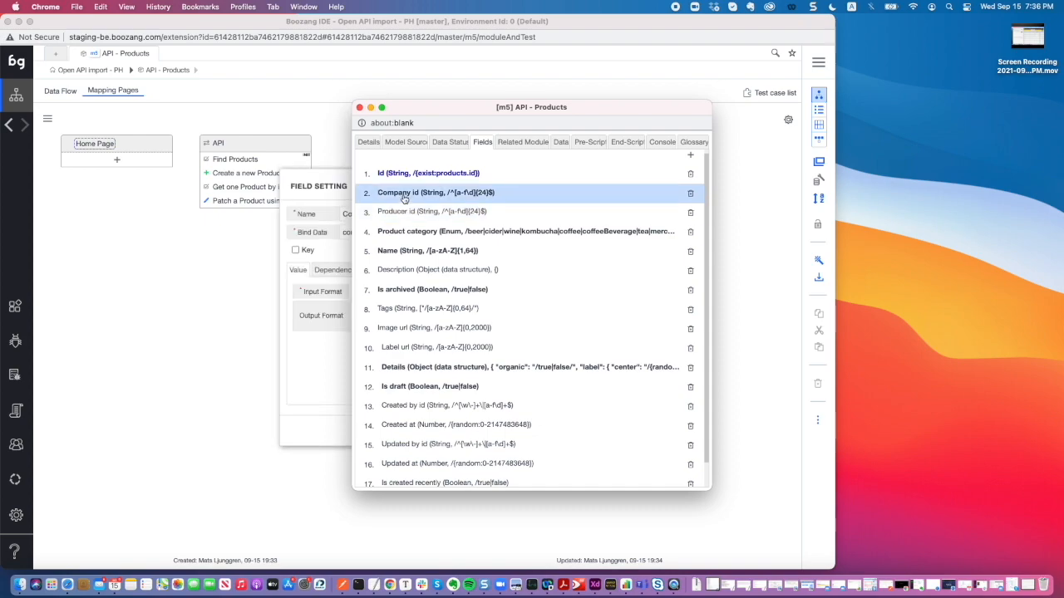
left_click(335, 204)
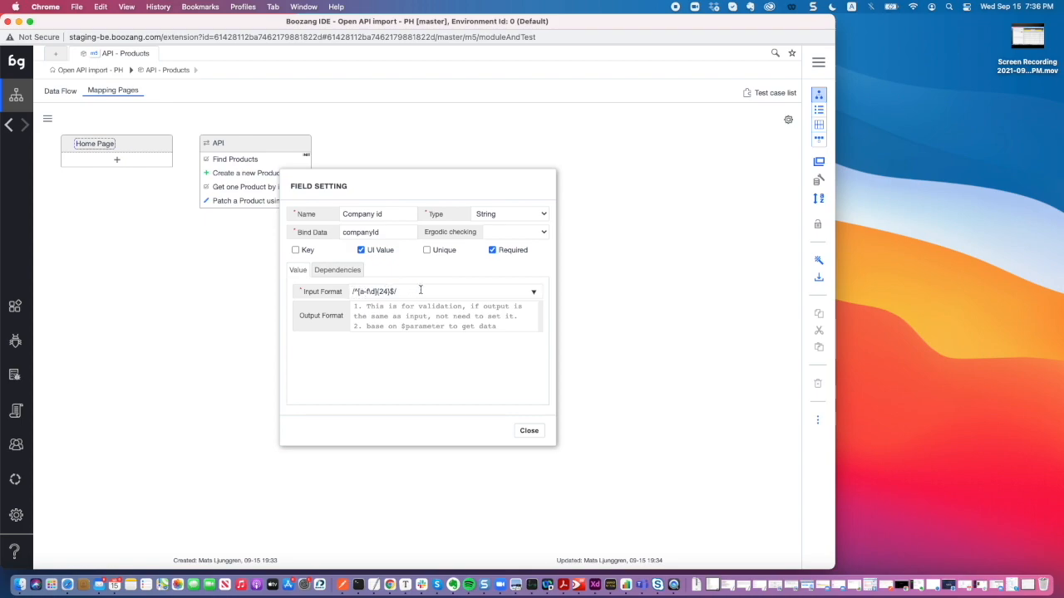
Check the dependencies of the Company id field and close its field settings.
left_click(340, 272)
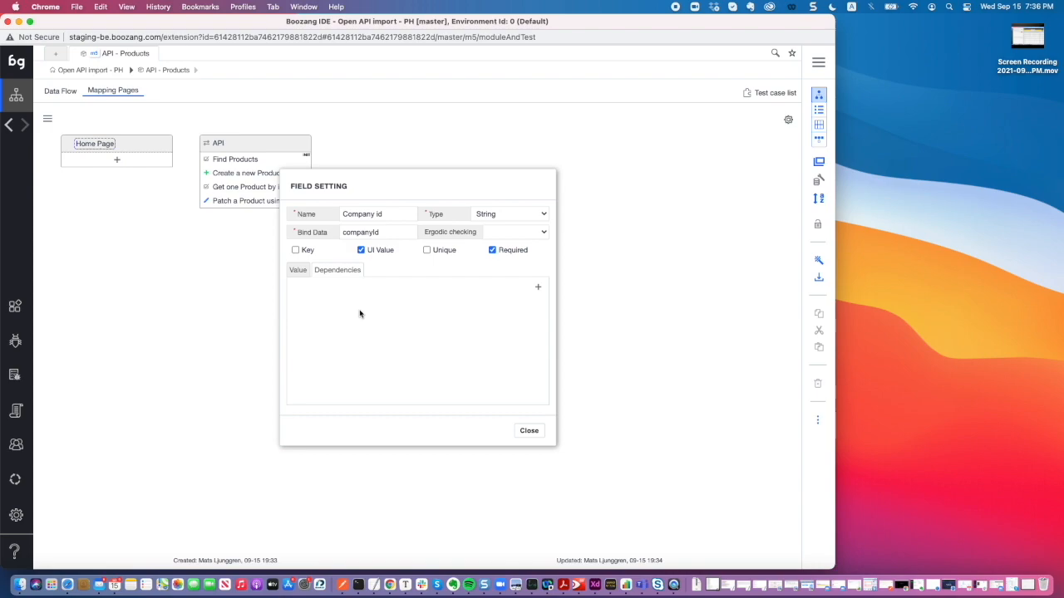
left_click(540, 433)
Open the settings of the Find Products operation and look through its debug data parameters.
mouse_move(307, 190)
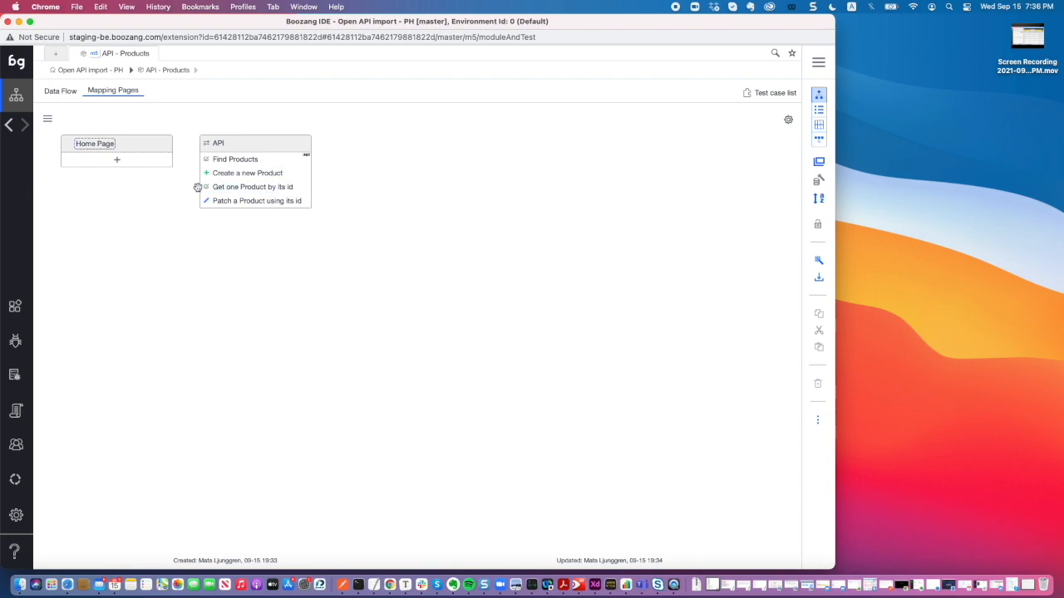
left_click(207, 161)
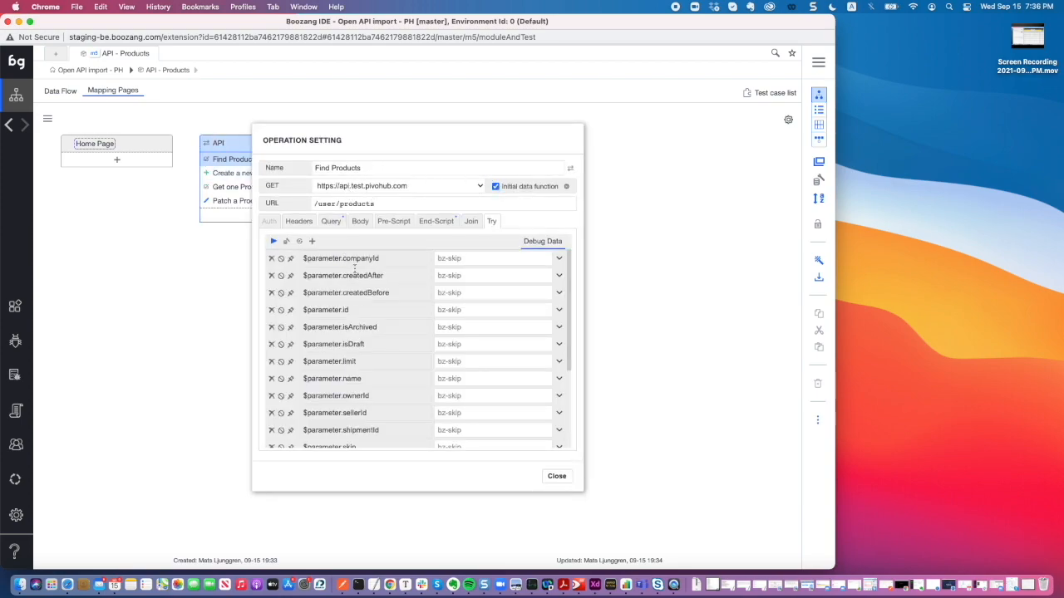
scroll(387, 290, "down", 5)
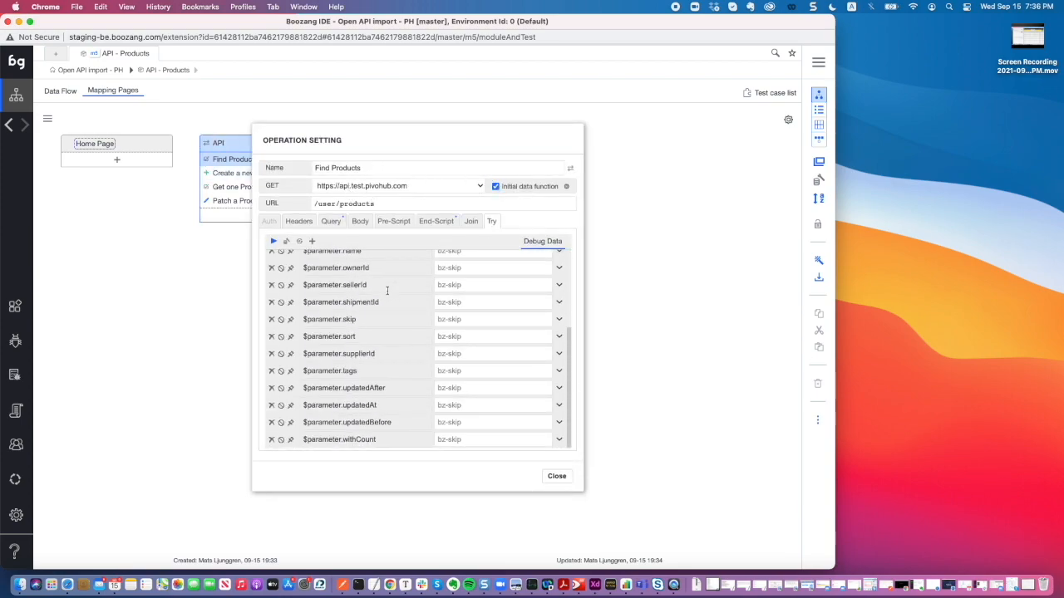
scroll(464, 373, "up", 5)
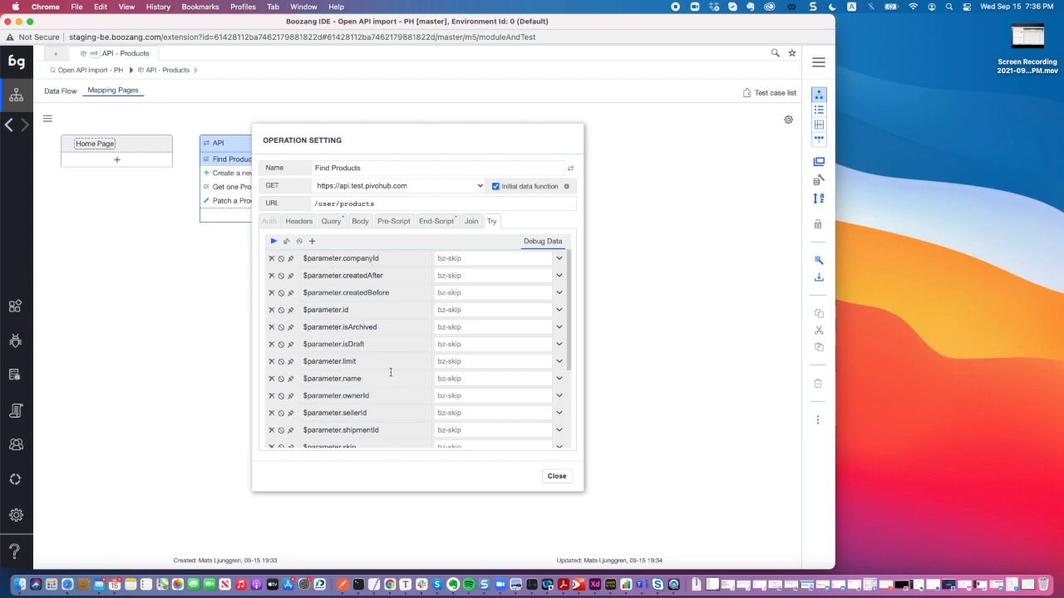
Set the debug value of $parameter.name to /[a-zA-Z]{1,64}/ and view the value options for $parameter.companyId without choosing one.
left_click(558, 379)
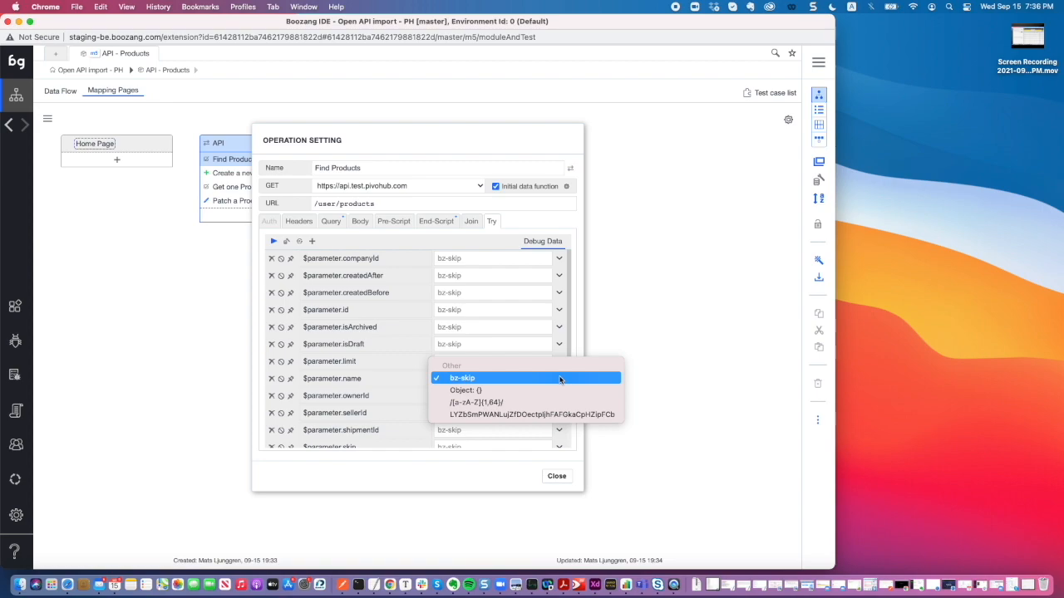
left_click(484, 402)
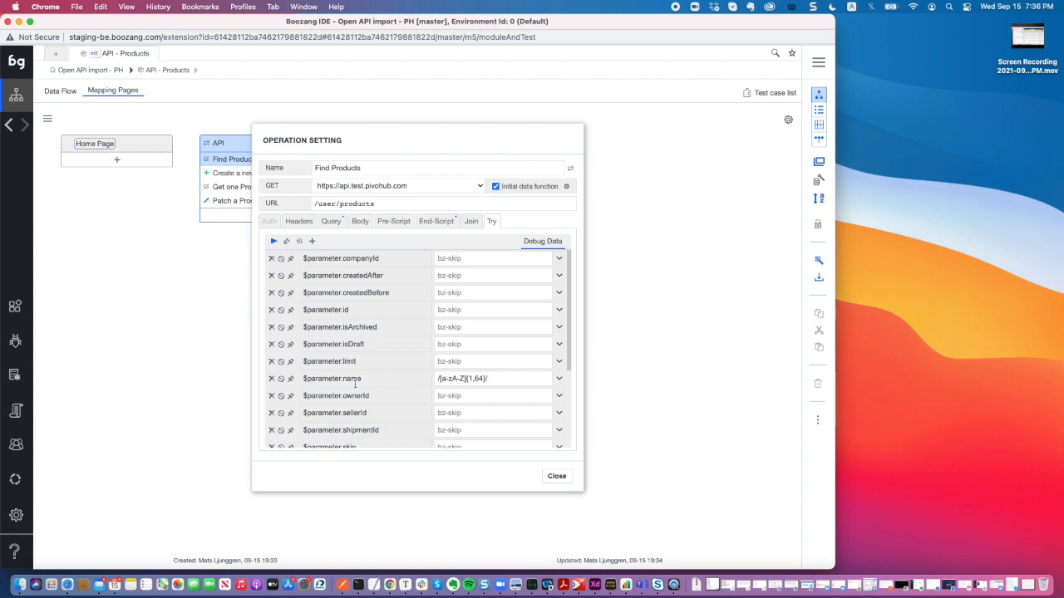
left_click(559, 258)
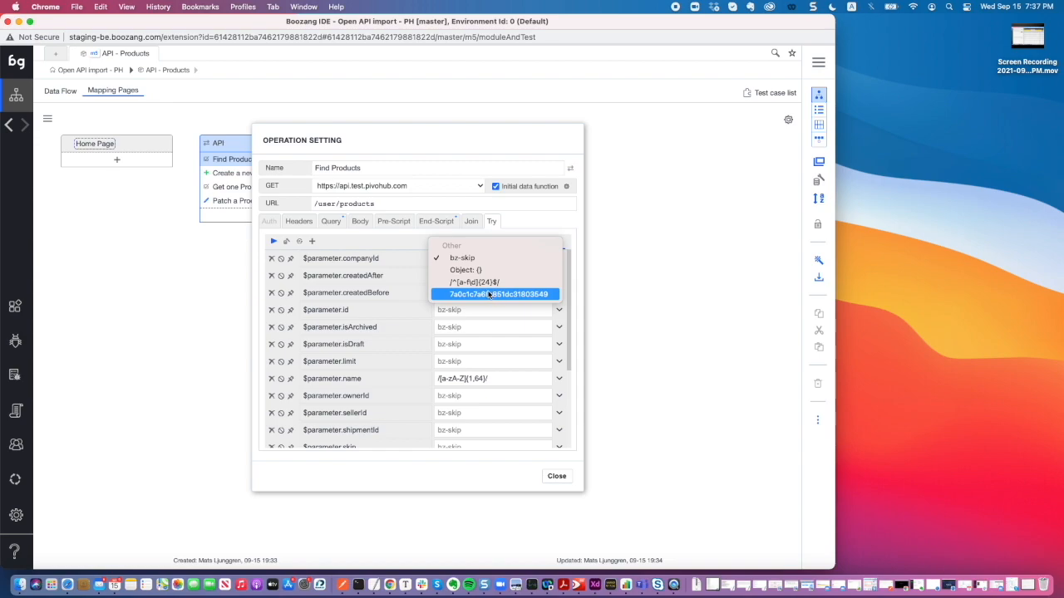
left_click(632, 263)
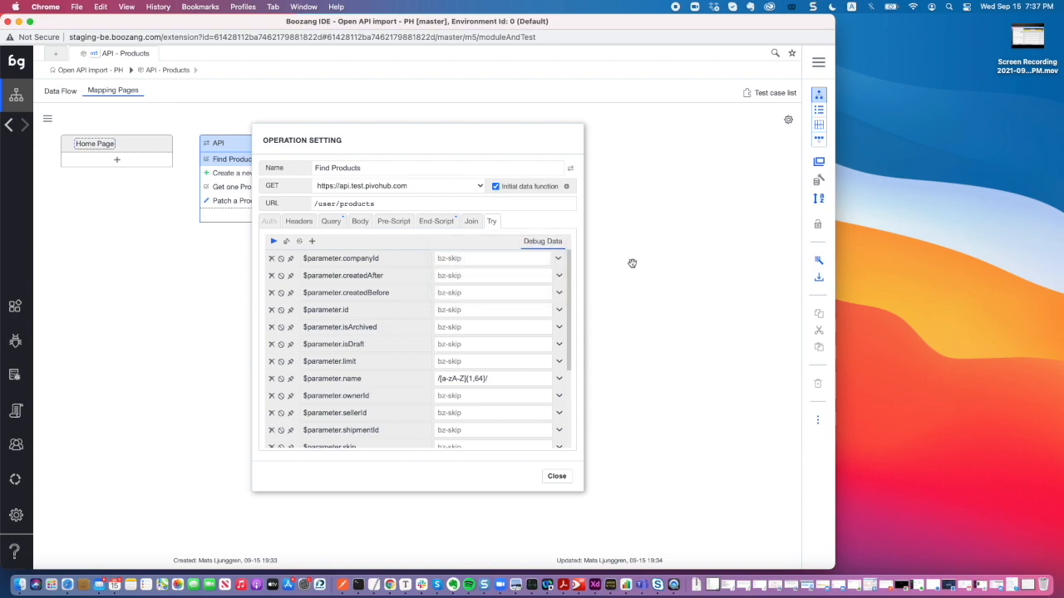